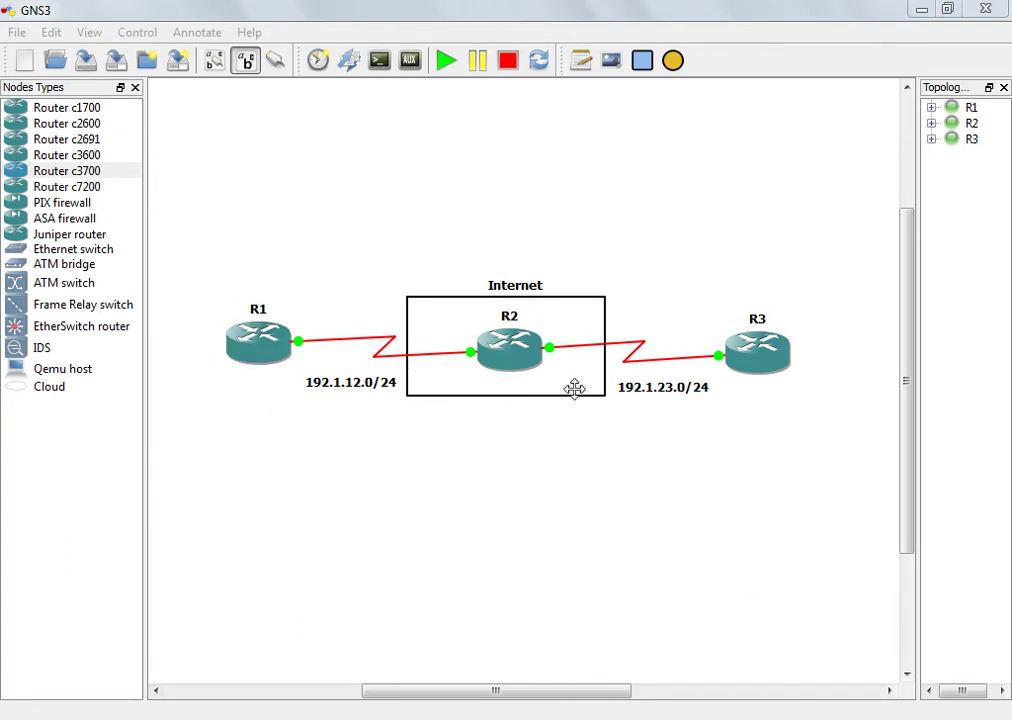
Replace the old notes with R1's en, config t and serial 0/0 192.1.12.1/24 no shut commands
key(alt+Tab)
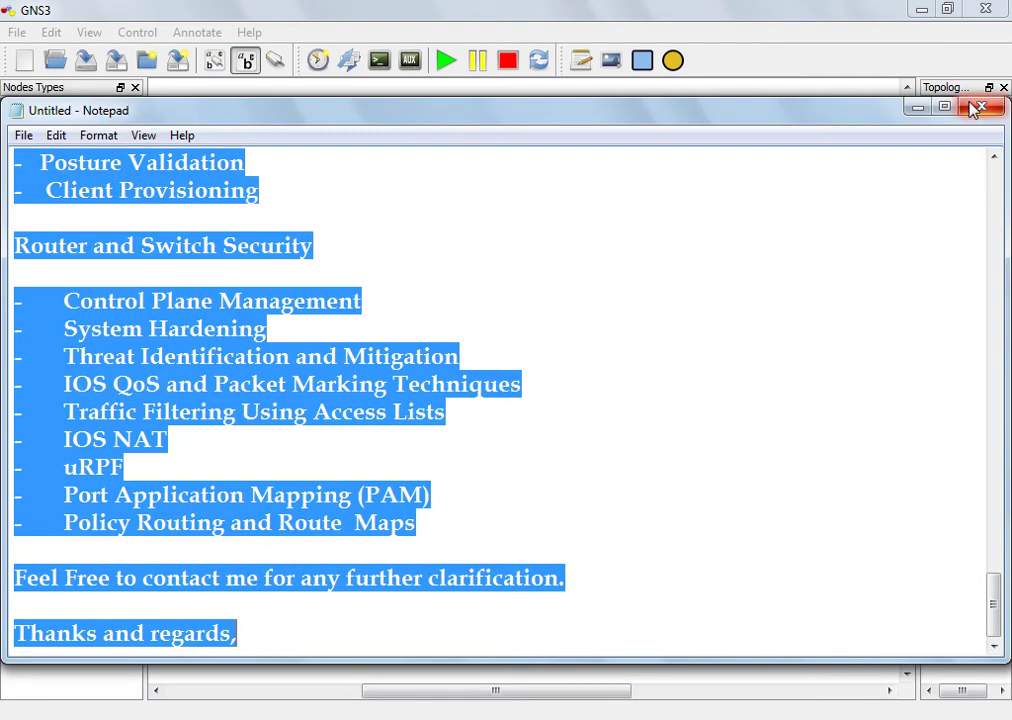
key(Delete)
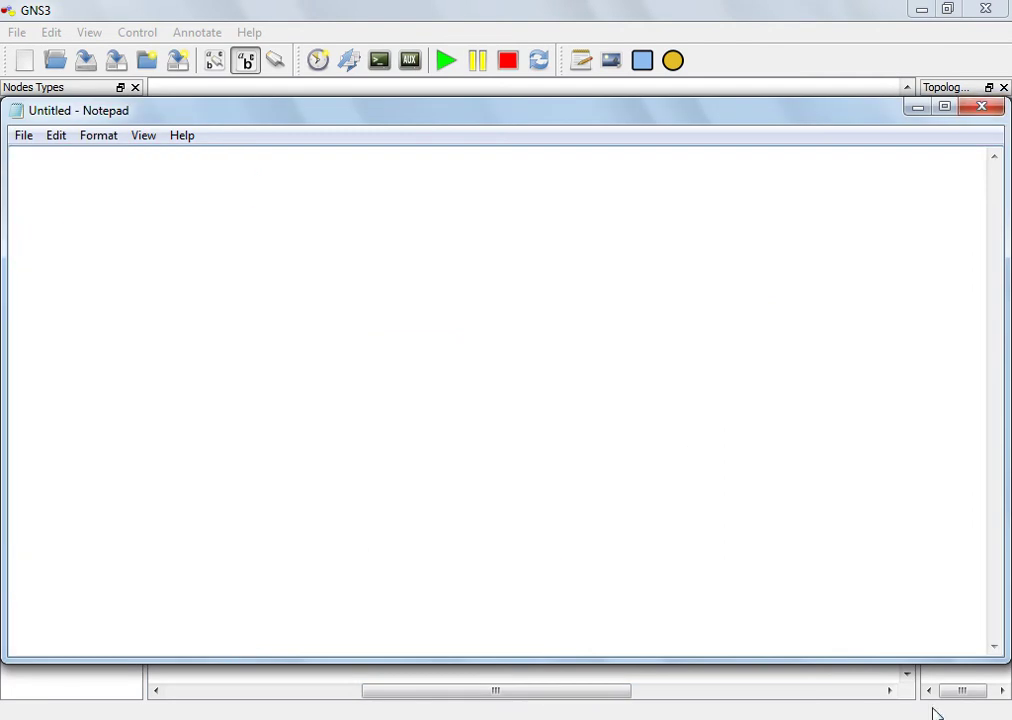
text(en)
key(Return)
text(config t)
key(Return)
text(!)
key(Return)
text(int s 0/0)
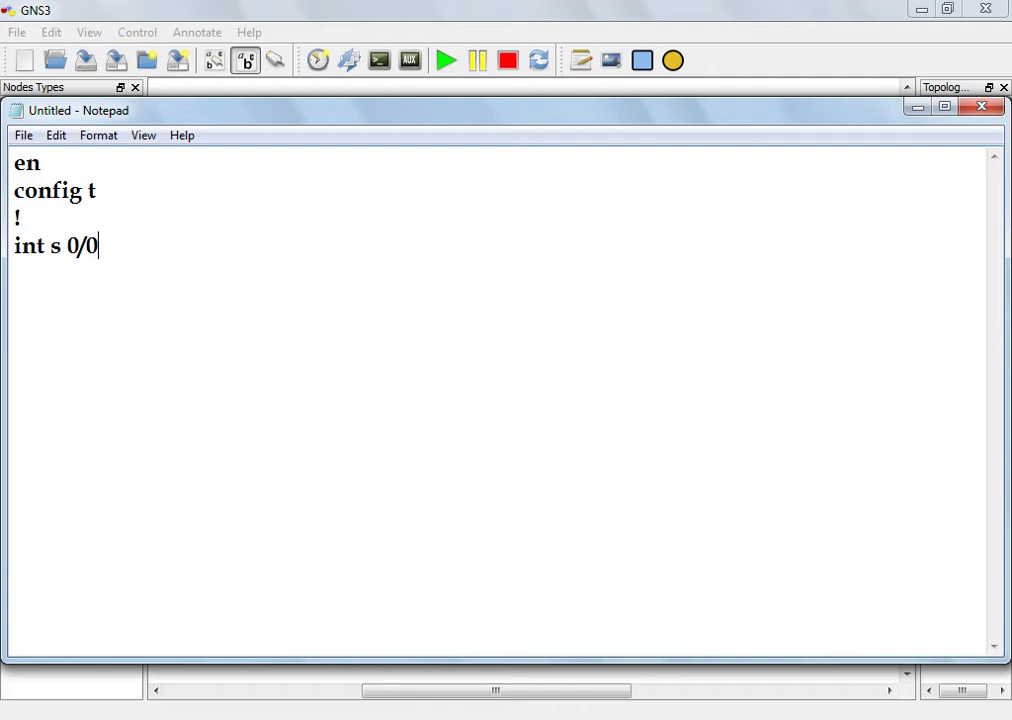
key(Return)
text(ip add 192.1.12)
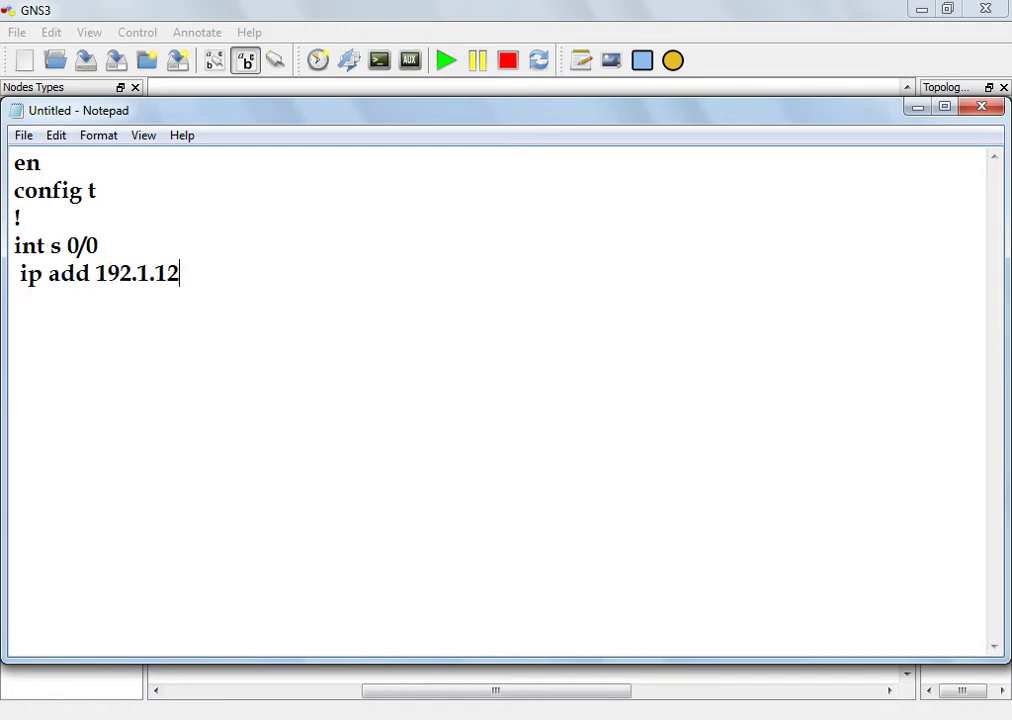
text(.1 255.255.255.0)
key(Return)
text(c)
key(BackSpace)
text(no shu)
key(BackSpace)
key(BackSpace)
key(BackSpace)
key(BackSpace)
key(BackSpace)
text(o shut)
key(Return)
Add Loopback0 10.1.1.1/24 and Loopback1 10.1.2.1/24 to the R1 configuration
text(ip)
key(BackSpace)
key(BackSpace)
text(nt lo0)
key(Return)
text(ip add 10.1.1.1 2)
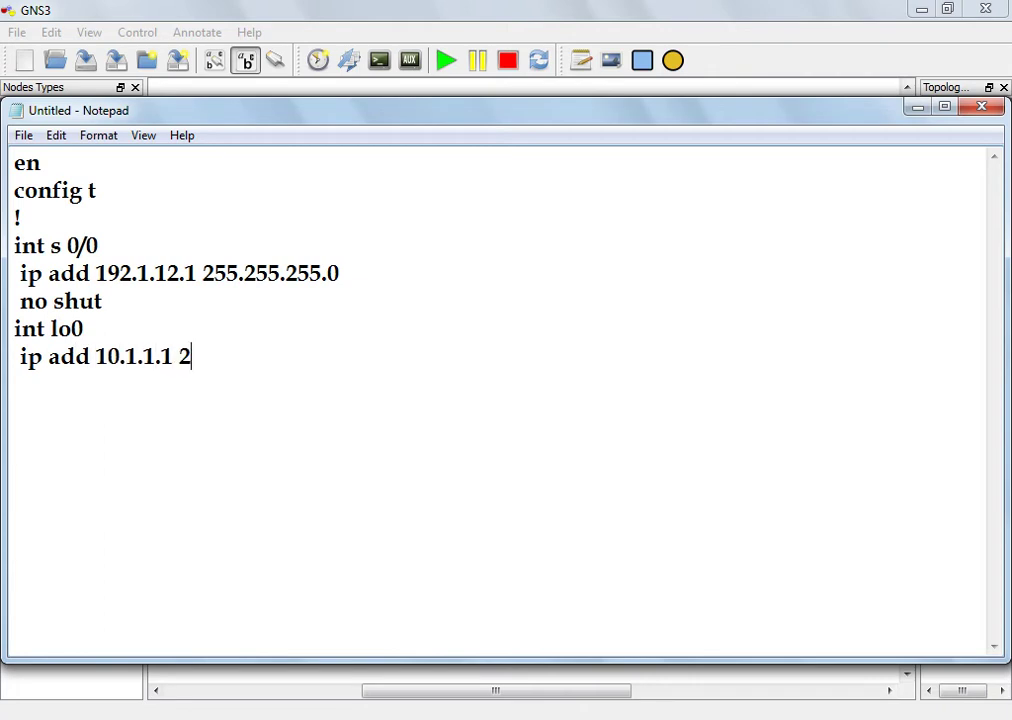
text(55.255.255.)
key(Return)
key(BackSpace)
text(0)
key(Return)
text(int lo1)
key(Return)
text(ip add 10.1.2)
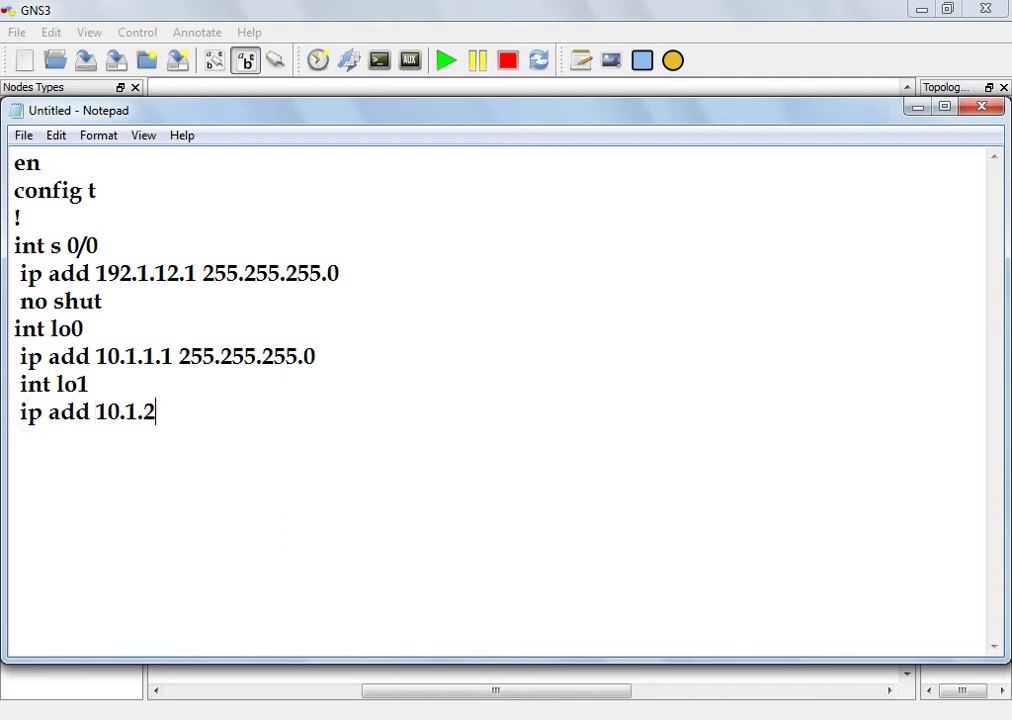
text(.1 255.255.255.0)
Add a default route 0.0.0.0 0.0.0.0 via 192.1.12.2 and select the whole configuration
key(Return)
text(!)
key(Return)
text(ip route )
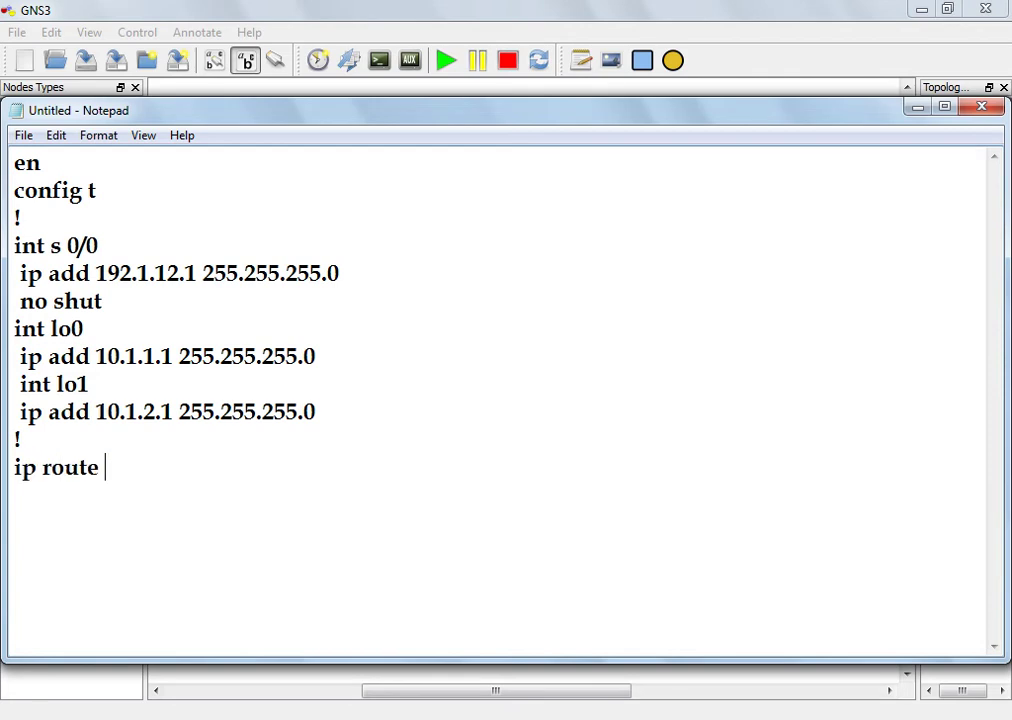
text(0.0.0.0.0.)
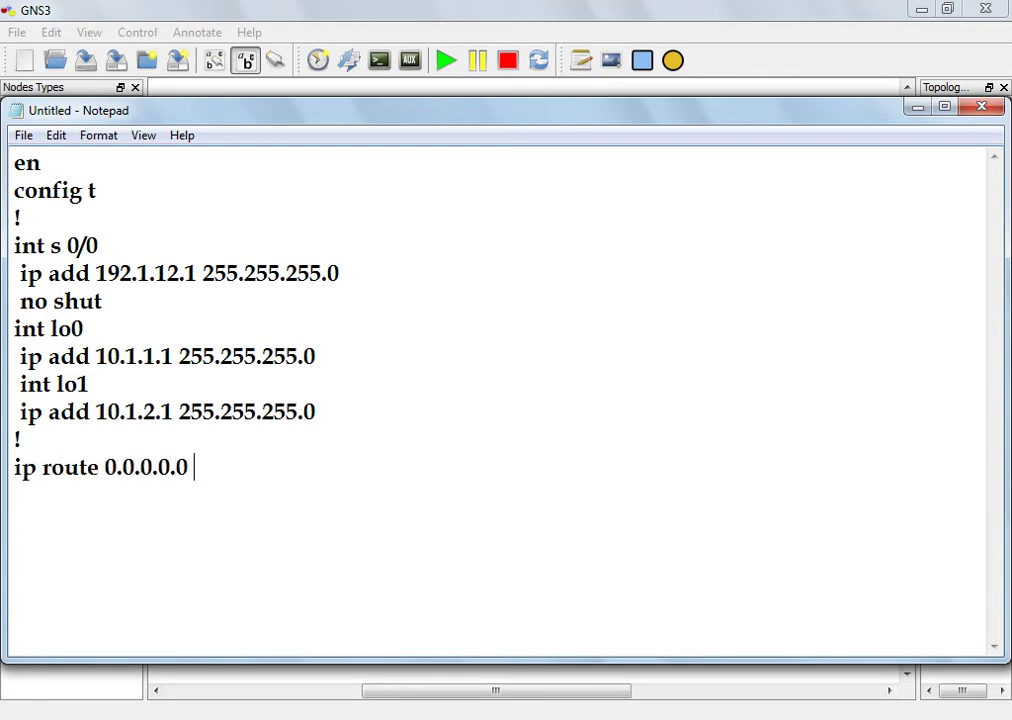
key(BackSpace)
key(BackSpace)
text(0.0.)
text(0.0 192.1.12)
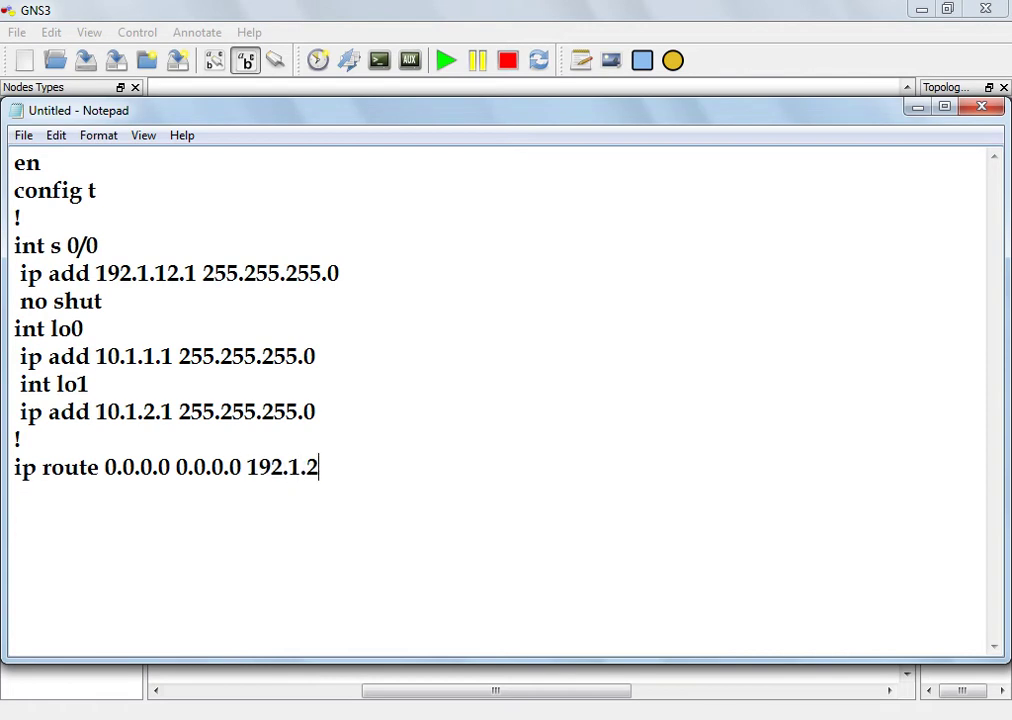
key(BackSpace)
text(12.2)
key(Return)
key(ctrl+a)
key(ctrl+c)
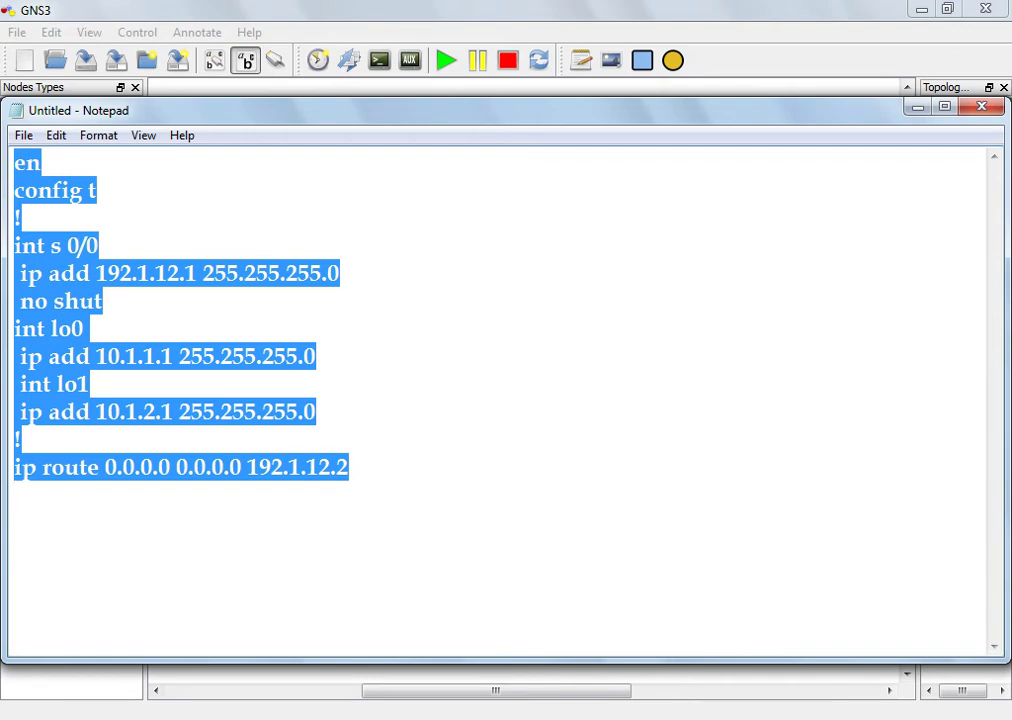
Paste the copied configuration into R1's console, then open R2's console
key(alt+Tab)
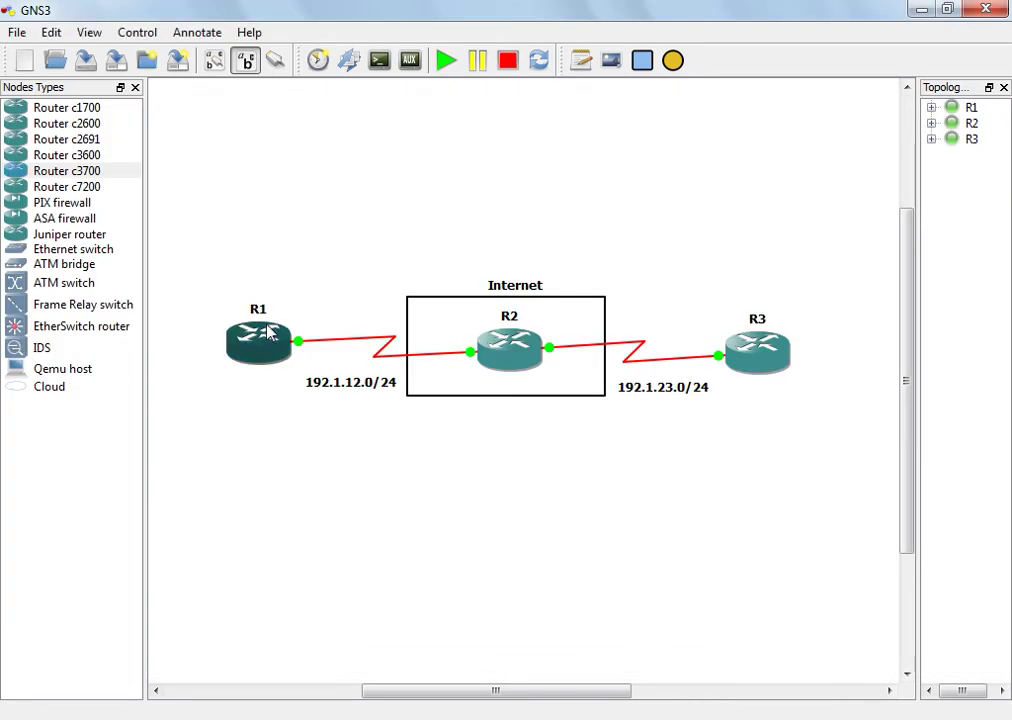
double_click(262, 338)
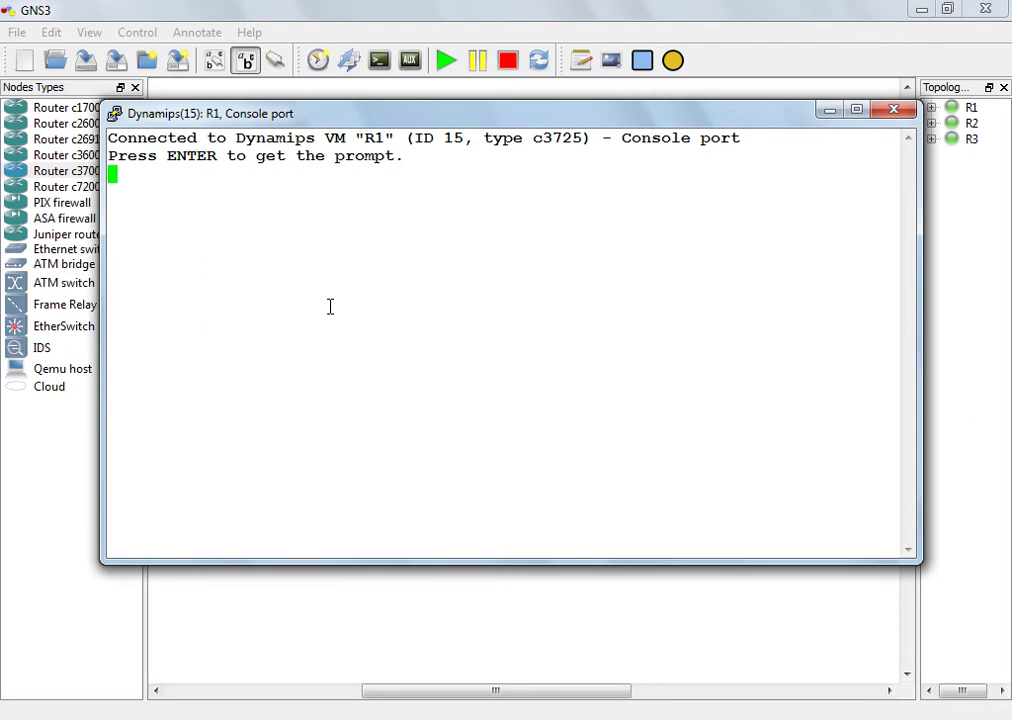
right_click(330, 307)
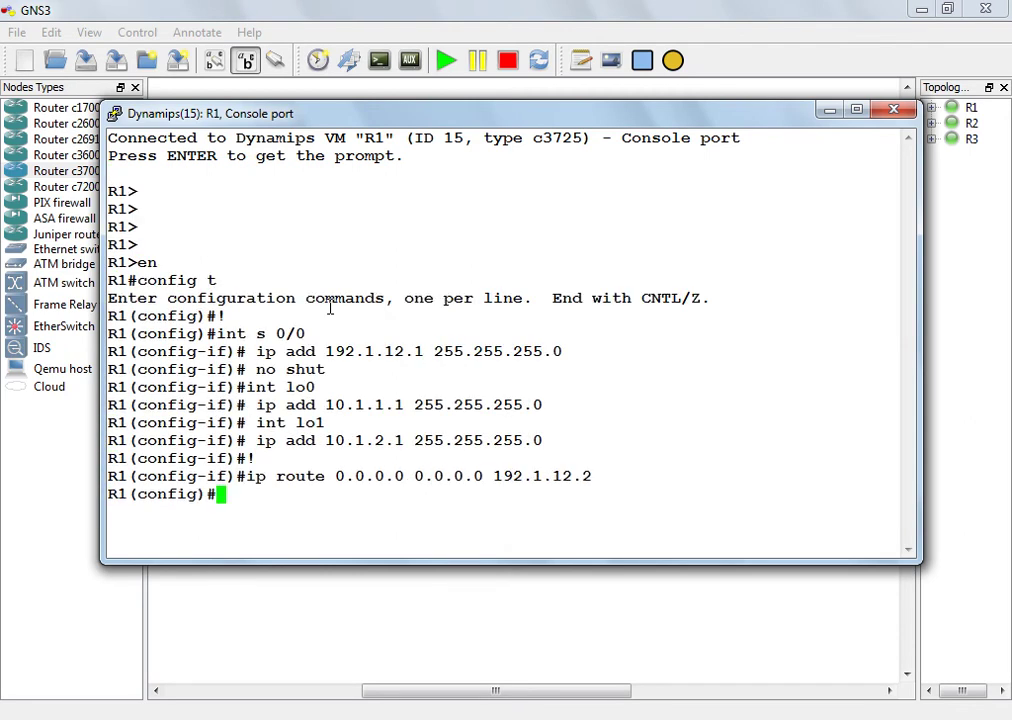
click(380, 645)
double_click(505, 368)
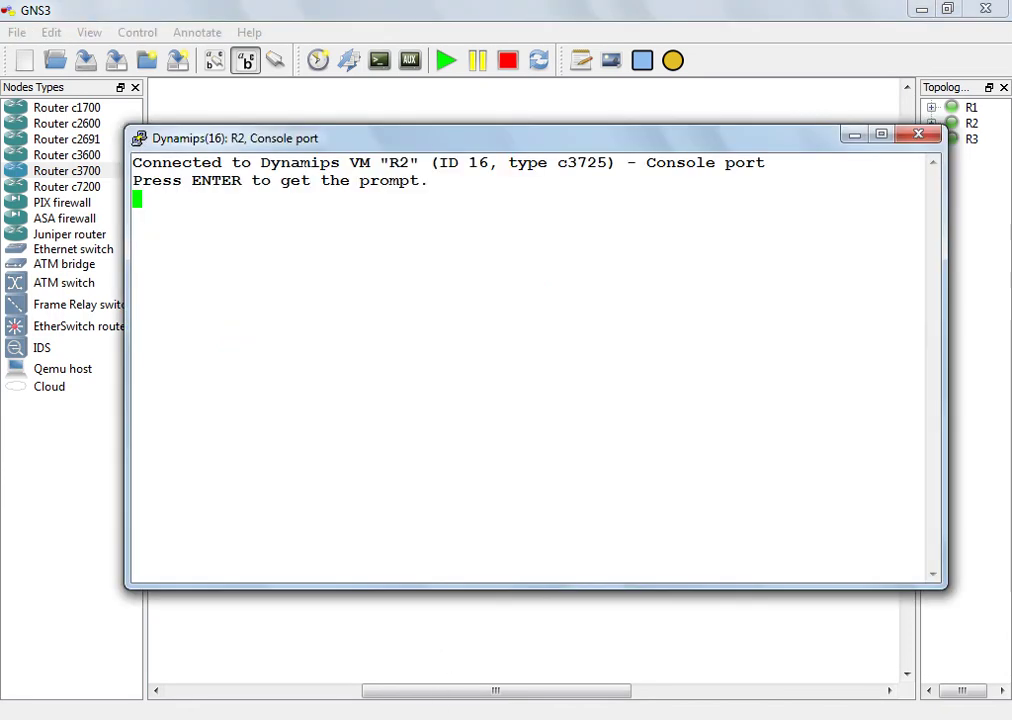
In the notes, change the serial address to 192.1.23.3 and Loopback0 to 10.3.1.1 for R3
key(alt+Tab)
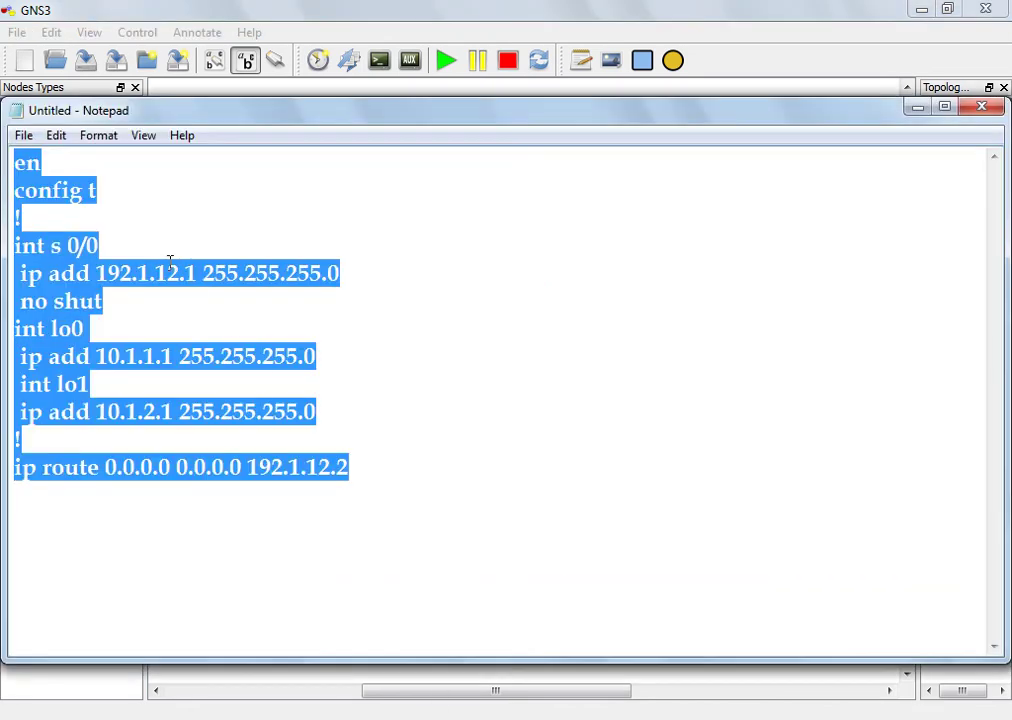
click(193, 273)
key(Delete)
key(BackSpace)
key(BackSpace)
text(23.3)
click(135, 356)
key(BackSpace)
text(3)
Change Loopback1 to 10.3.2.1 and the next hop to 192.1.23.2, then select all
key(Down)
key(Down)
key(Right)
key(Right)
key(Right)
key(Right)
key(Delete)
text(3)
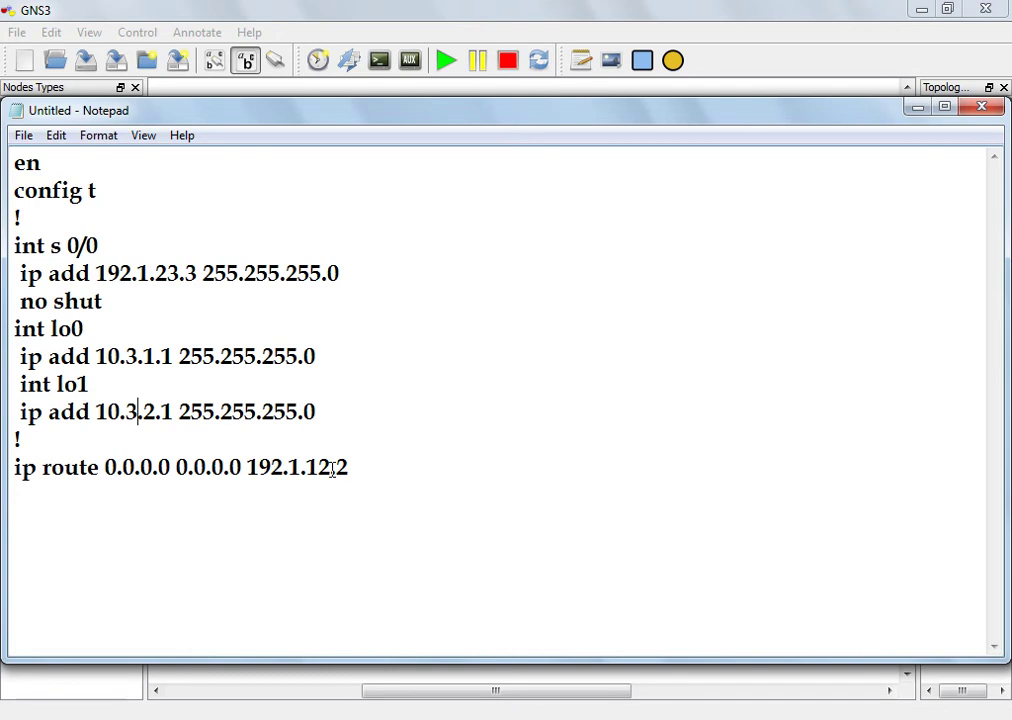
click(331, 467)
key(BackSpace)
key(BackSpace)
text(23)
key(ctrl+a)
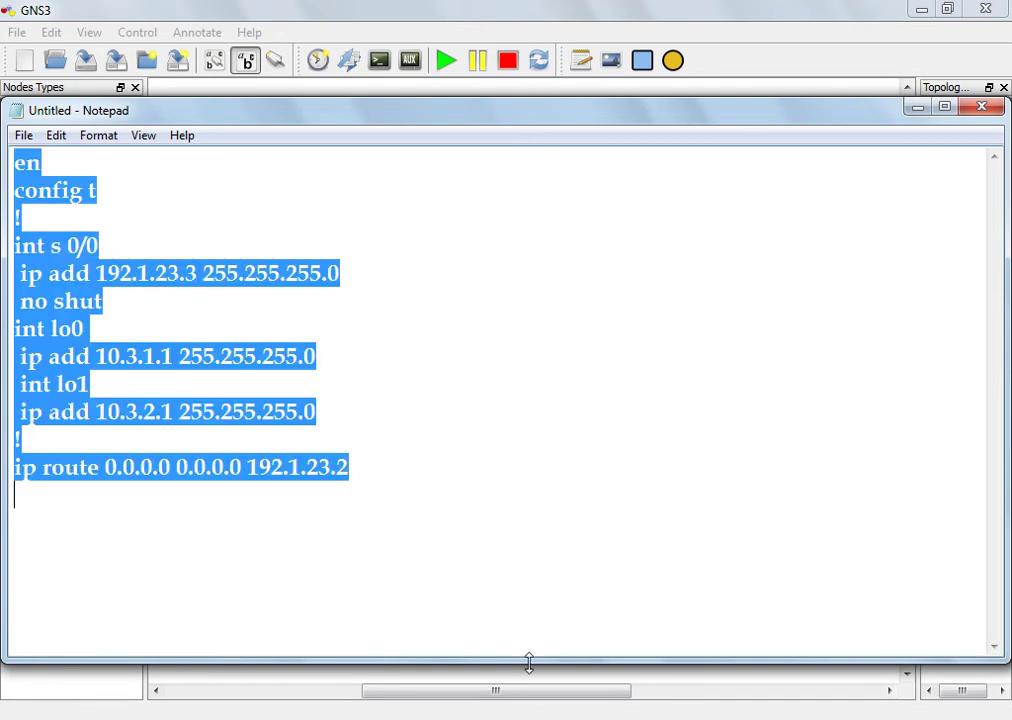
Paste the edited R3 configuration into R3's console and run it
click(388, 716)
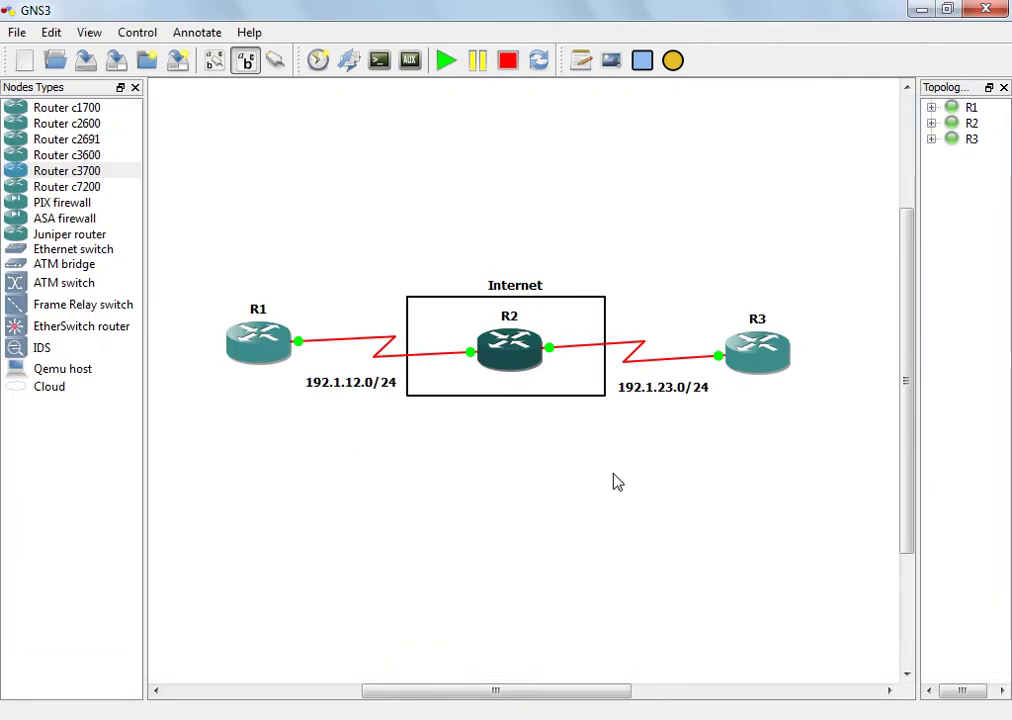
double_click(741, 368)
key(Return)
key(Return)
key(Return)
right_click(634, 403)
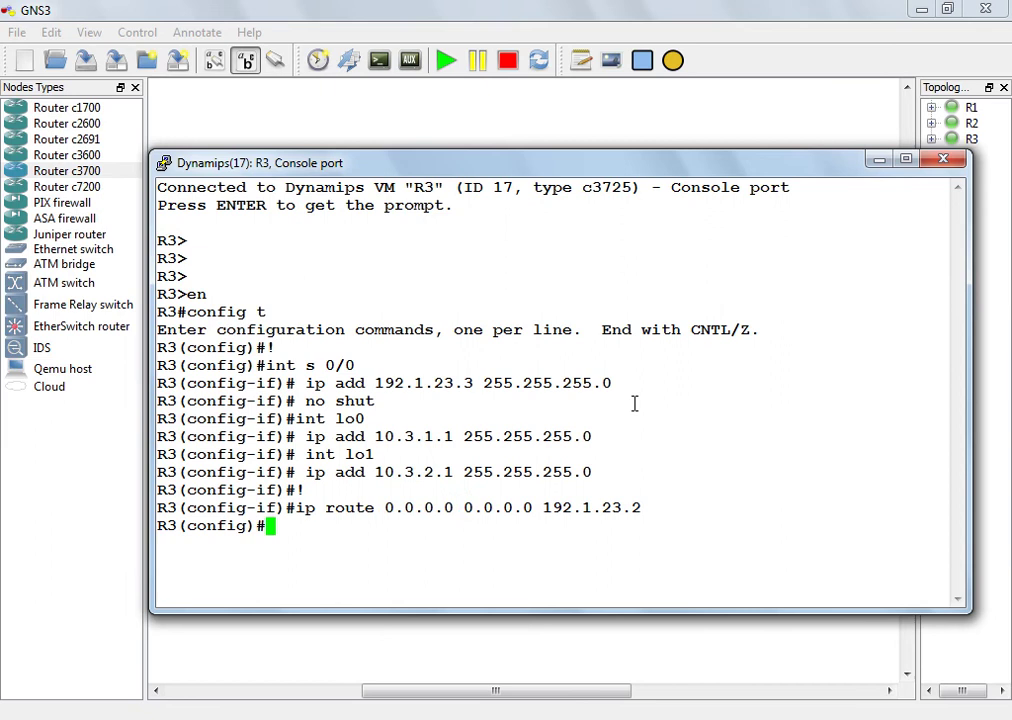
key(Return)
key(Return)
key(Return)
key(Return)
key(Return)
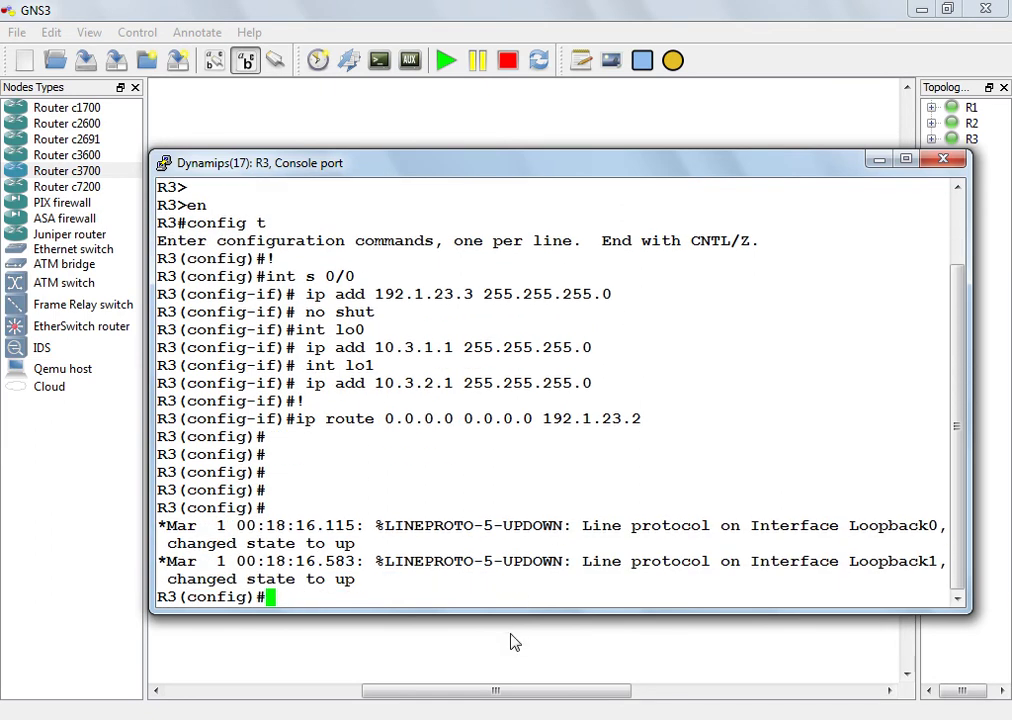
click(520, 716)
On R2, set serial 0/0 to 192.1.12.2/24 with clock rate 1000000 and enable it
click(707, 704)
key(Return)
key(Return)
text(en)
key(Return)
text(conf t)
key(Return)
text(in s 0/0)
key(Return)
text(ip add 192.1.12.2 255.255.255.0)
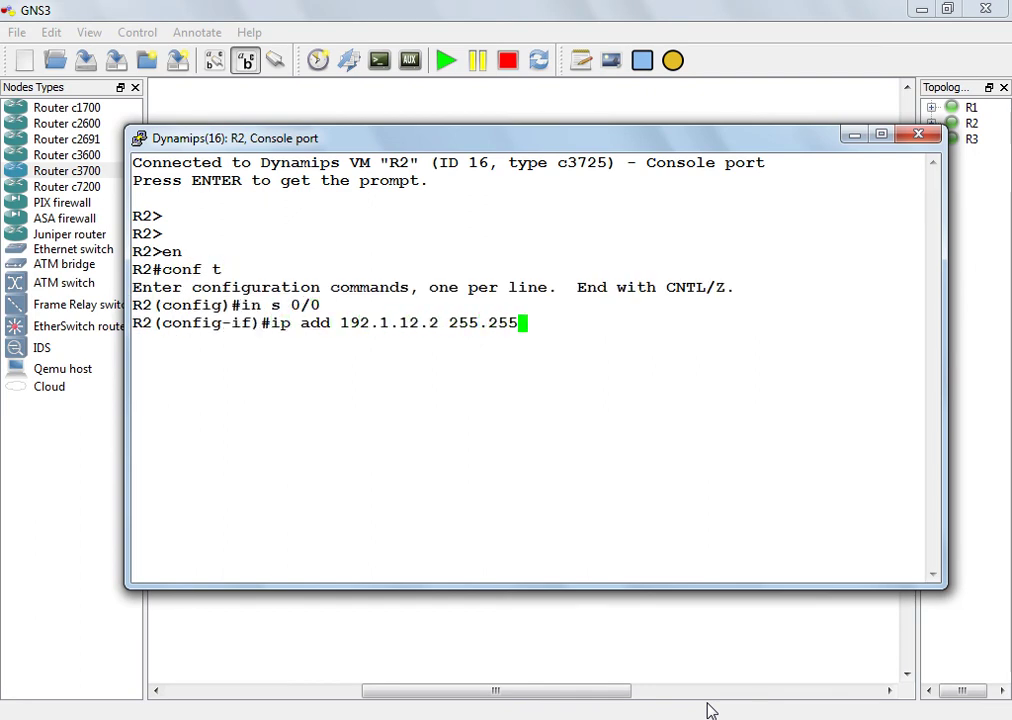
key(Return)
text(clo rate)
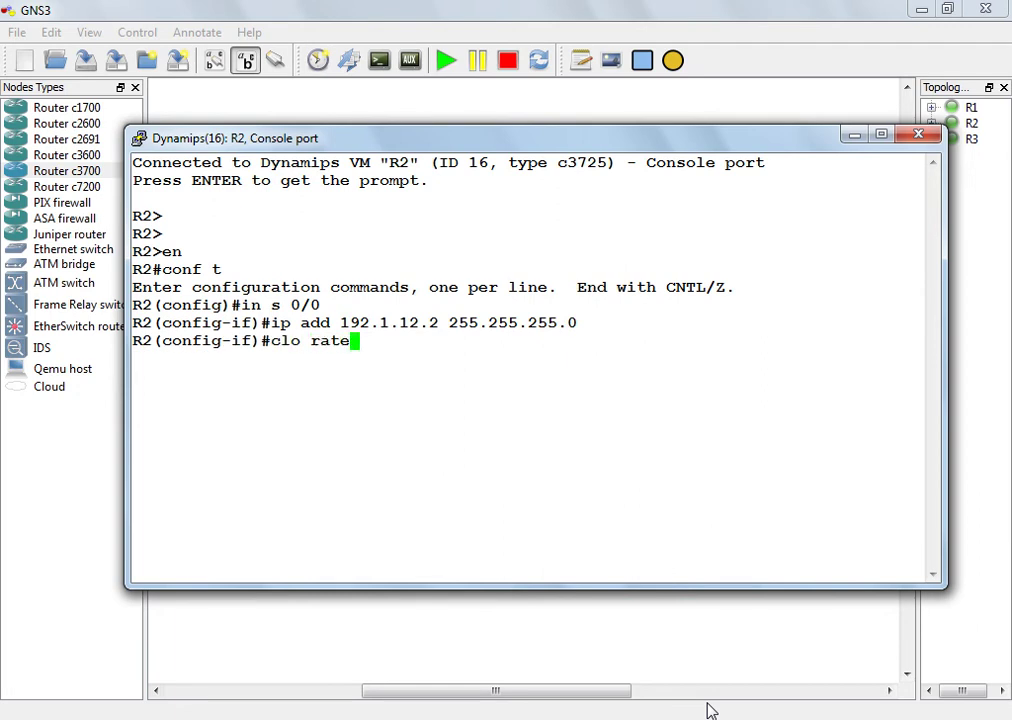
text( 100000000)
key(Return)
text(no sh)
key(Return)
Set R2's serial 0/1 to 192.1.23.2/24 with clock rate 1000000, enable it, and end
text(int s 0/1)
key(Return)
text(ip add 192.1.23.2 255.255.255.0)
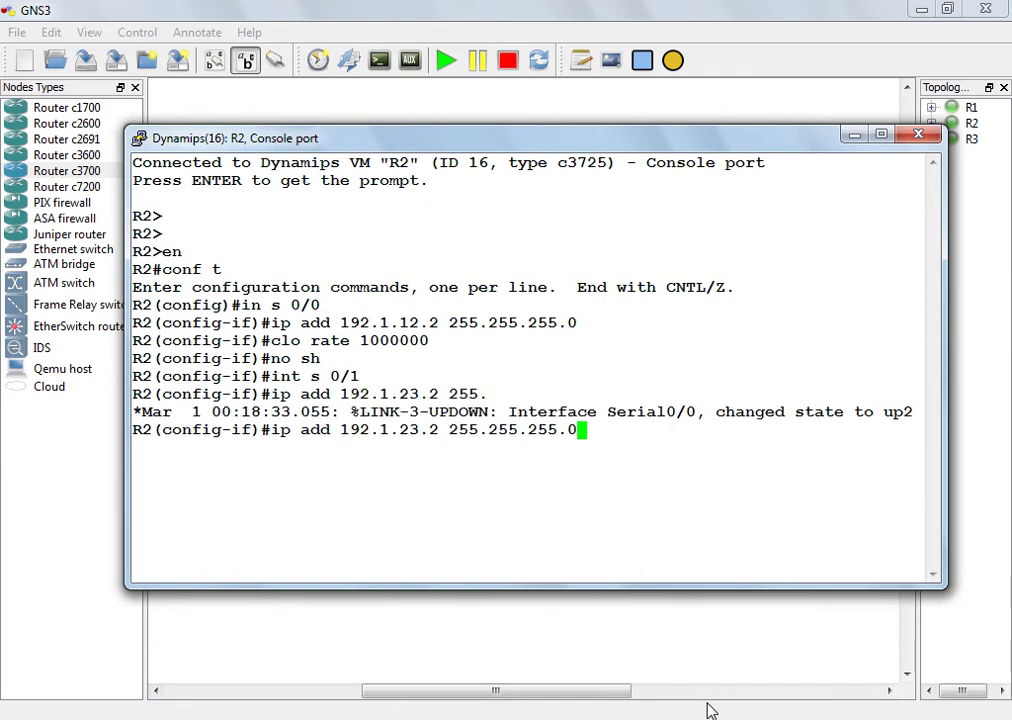
key(Return)
text(clo r)
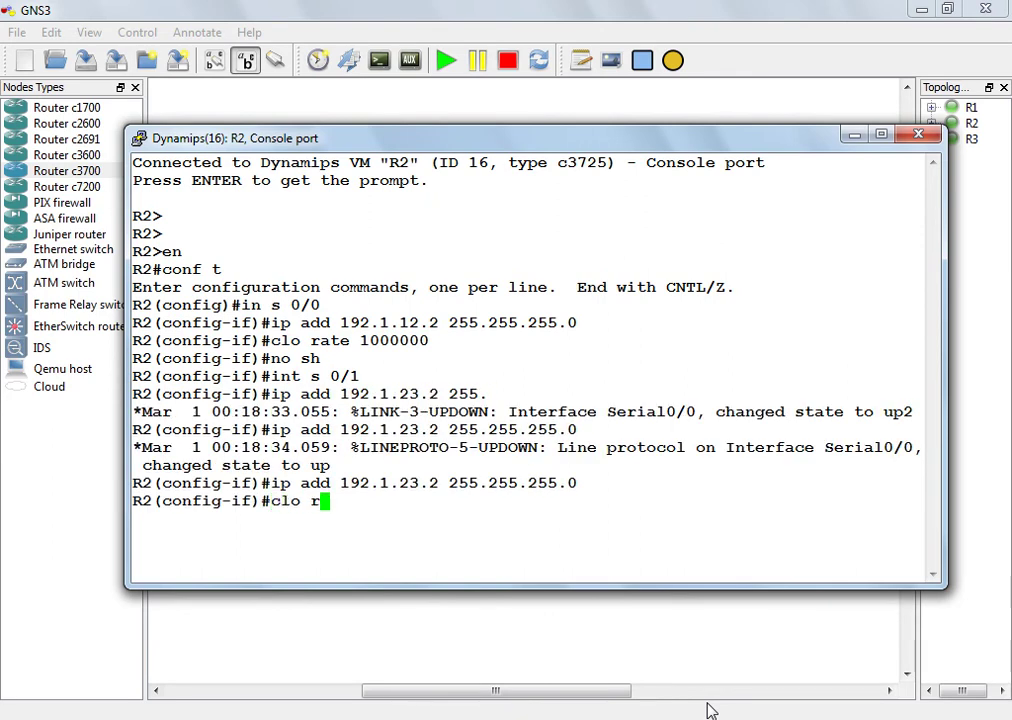
text(ate 100000000)
key(Return)
text(no shut)
key(Return)
text(end)
key(Return)
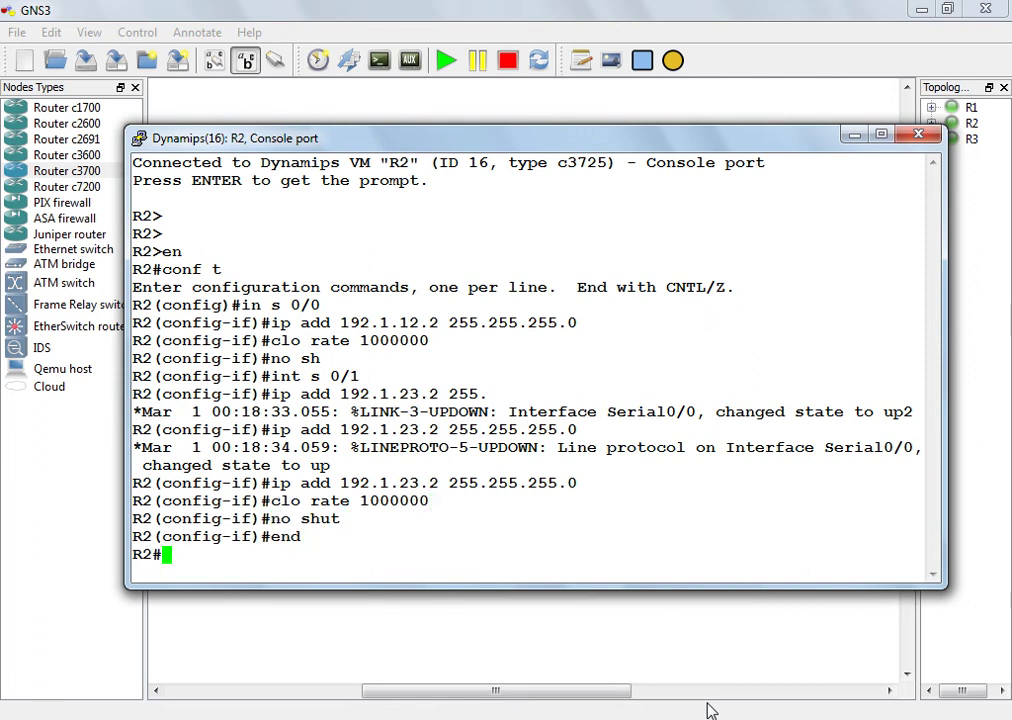
key(Return)
key(Return)
key(Return)
key(Return)
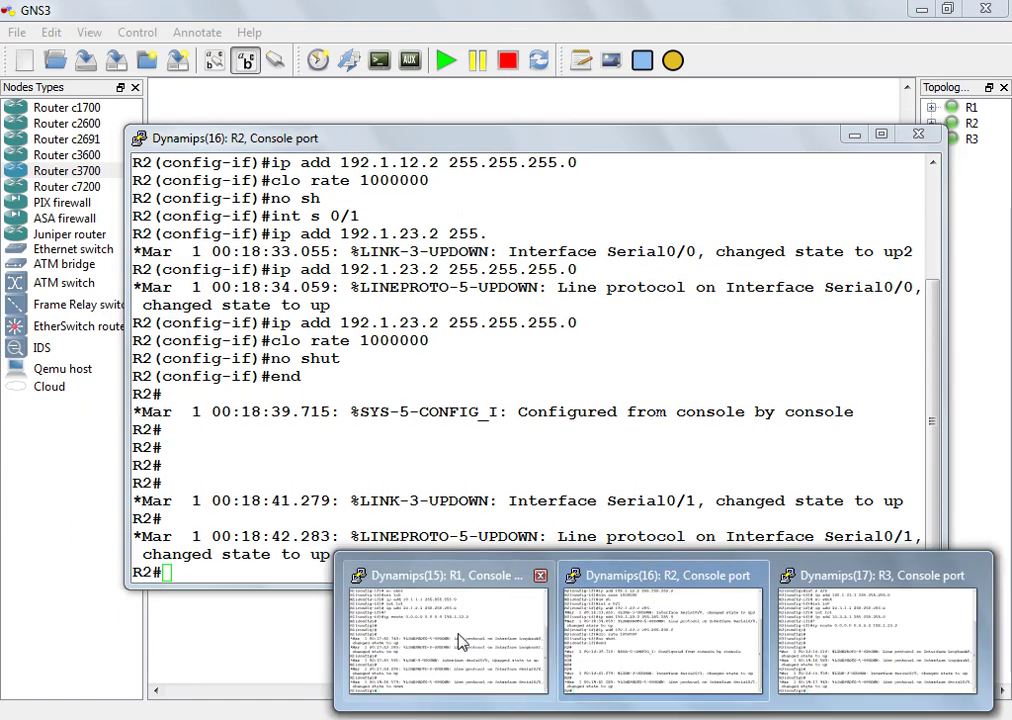
On R1, ping 192.1.23.3 and repeat it until it succeeds 5/5
click(459, 641)
text(end)
key(Return)
key(Return)
key(Return)
text(ping 192.1.23.3)
key(Return)
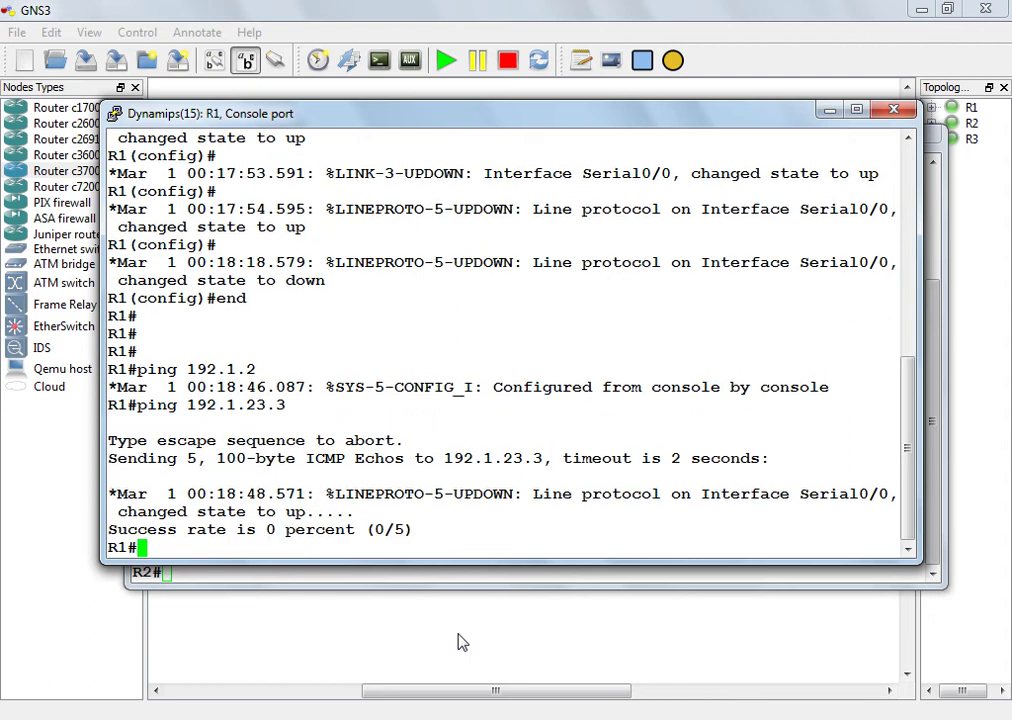
key(Up)
key(Return)
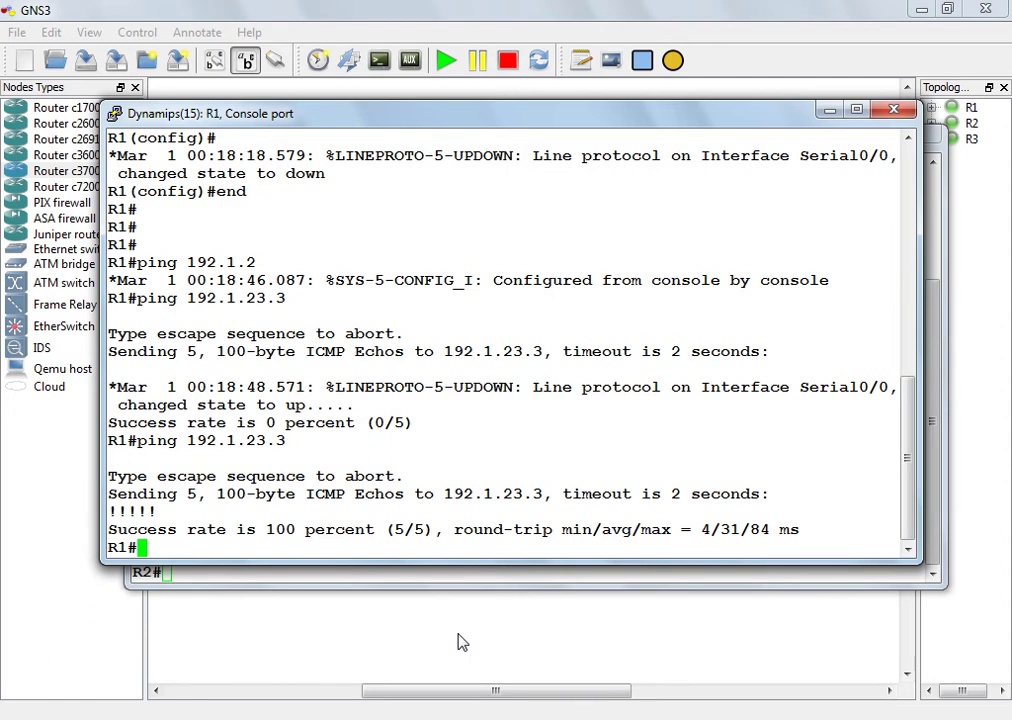
Create Tunnel1 on R1 with address 192.168.1.1 255.255.255.0
text(conf t)
key(Return)
text(int tu)
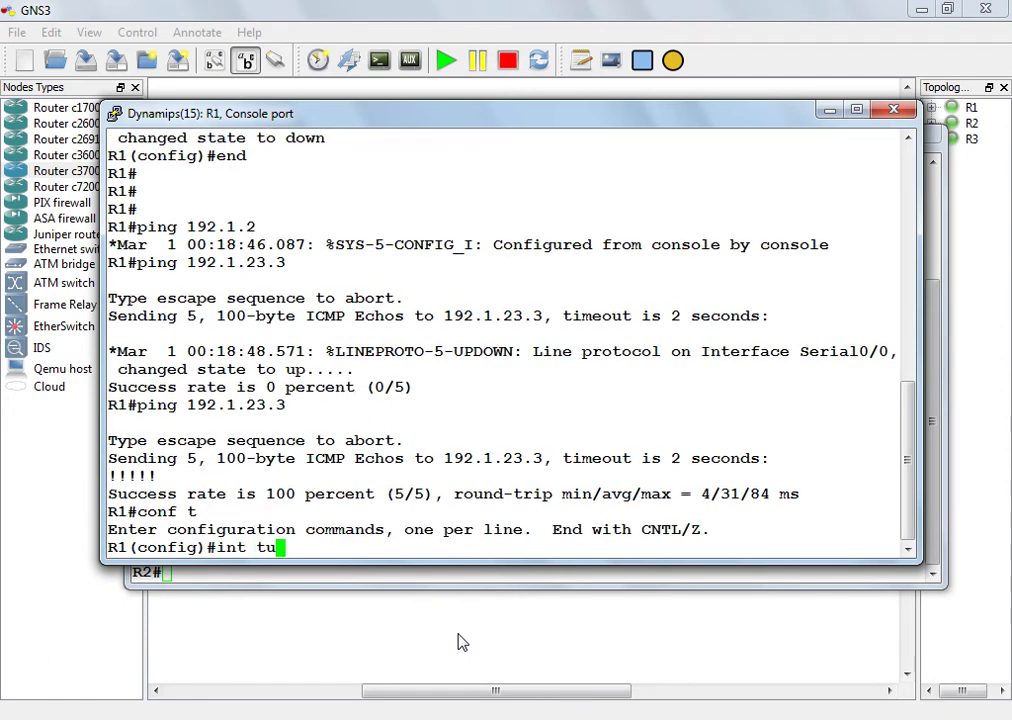
text(n)
key(Tab)
text(?)
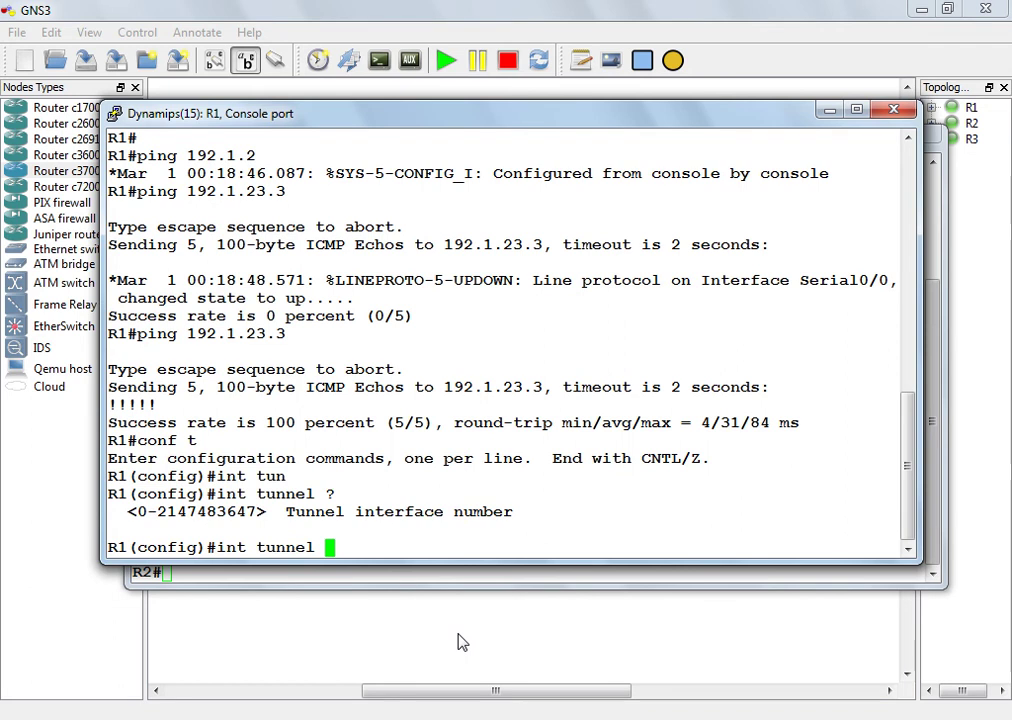
text(1)
key(Return)
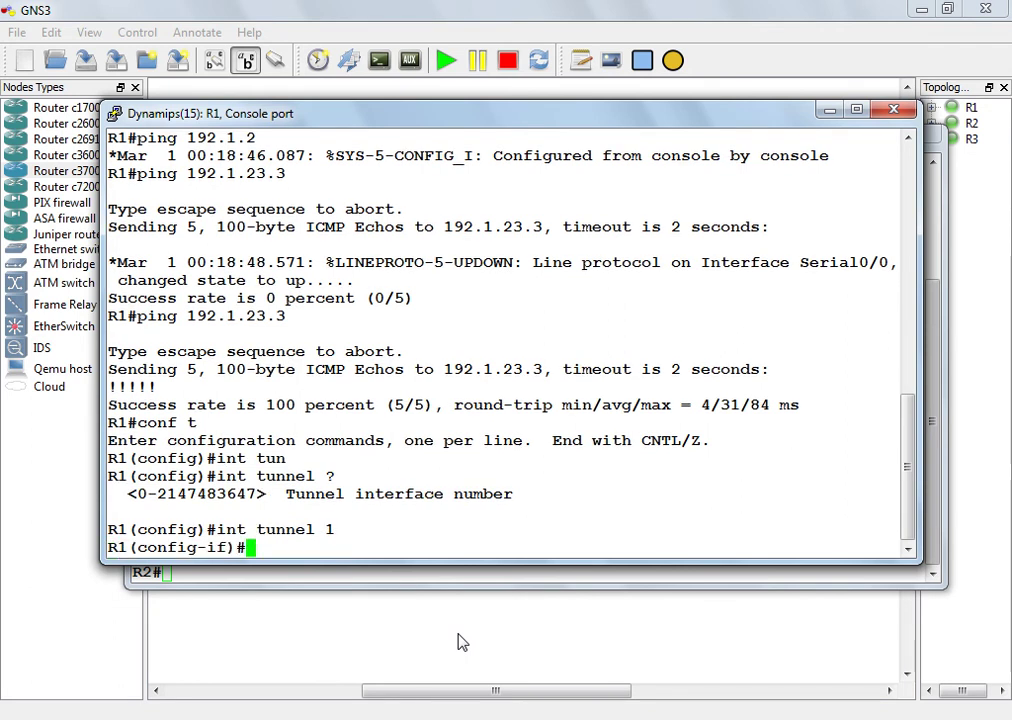
text(ip address 19)
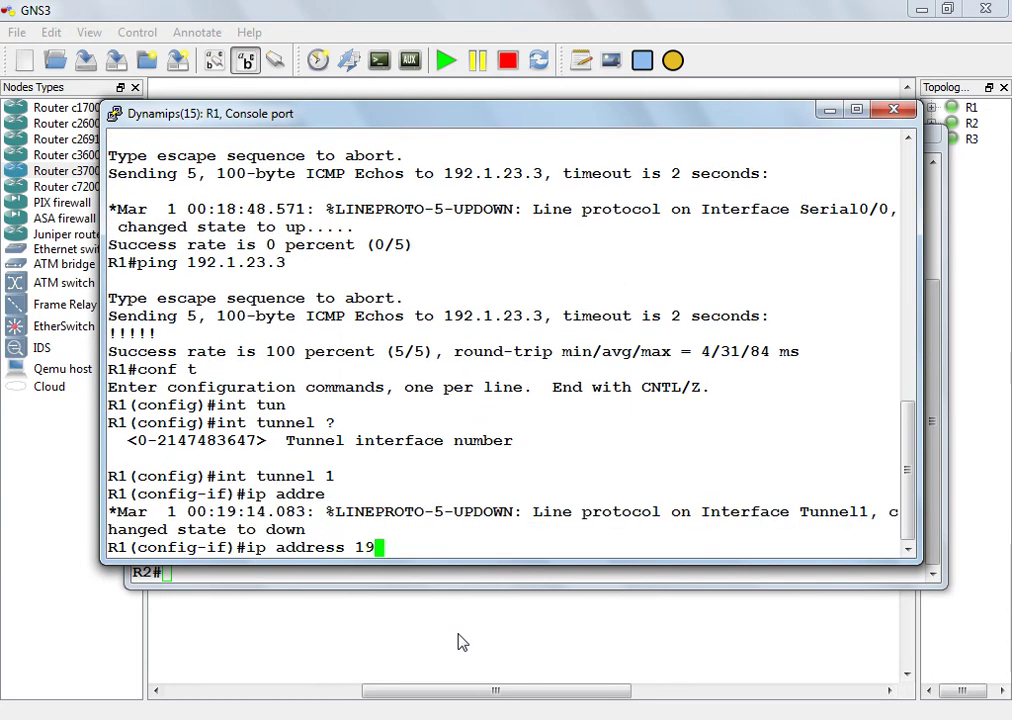
text(2.168.1.1 25)
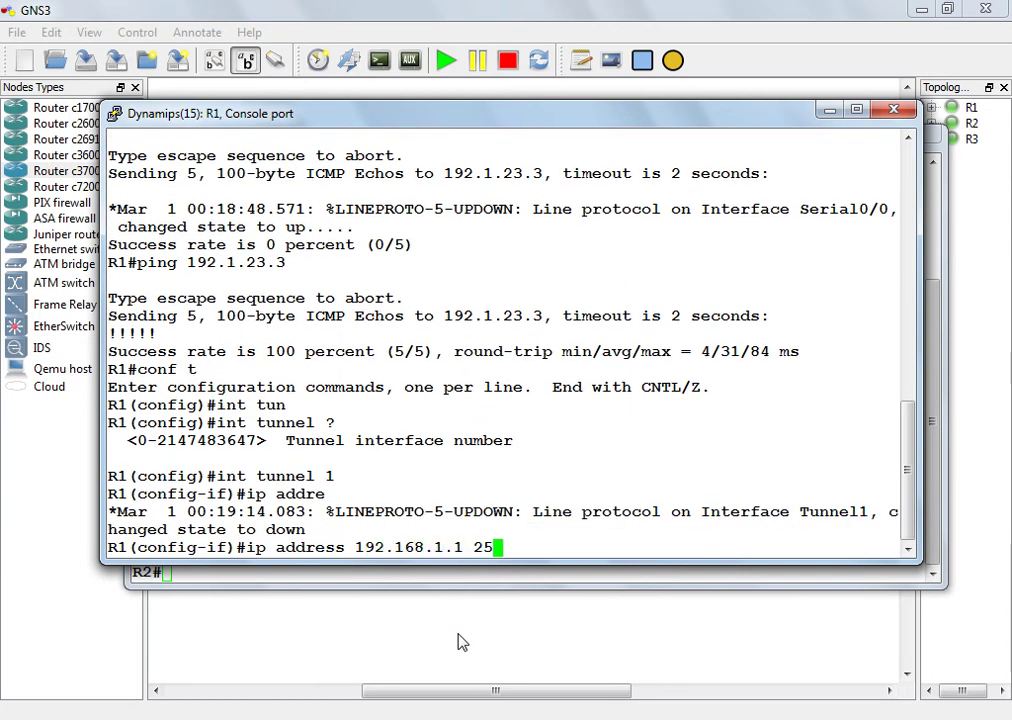
text(5.255.255)
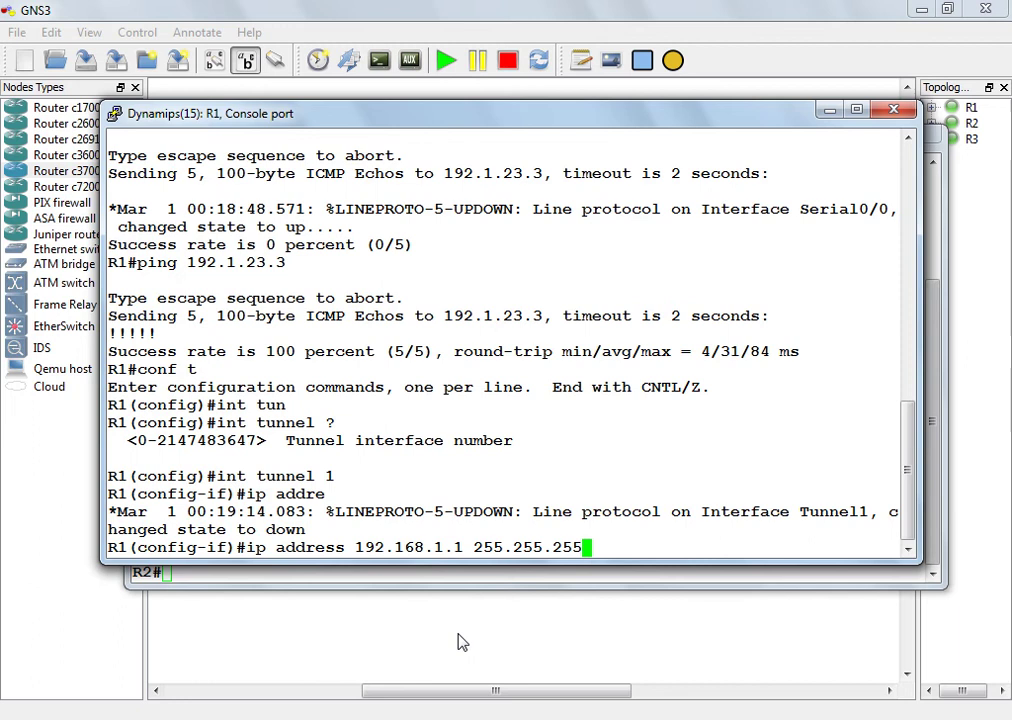
text(.0)
key(Return)
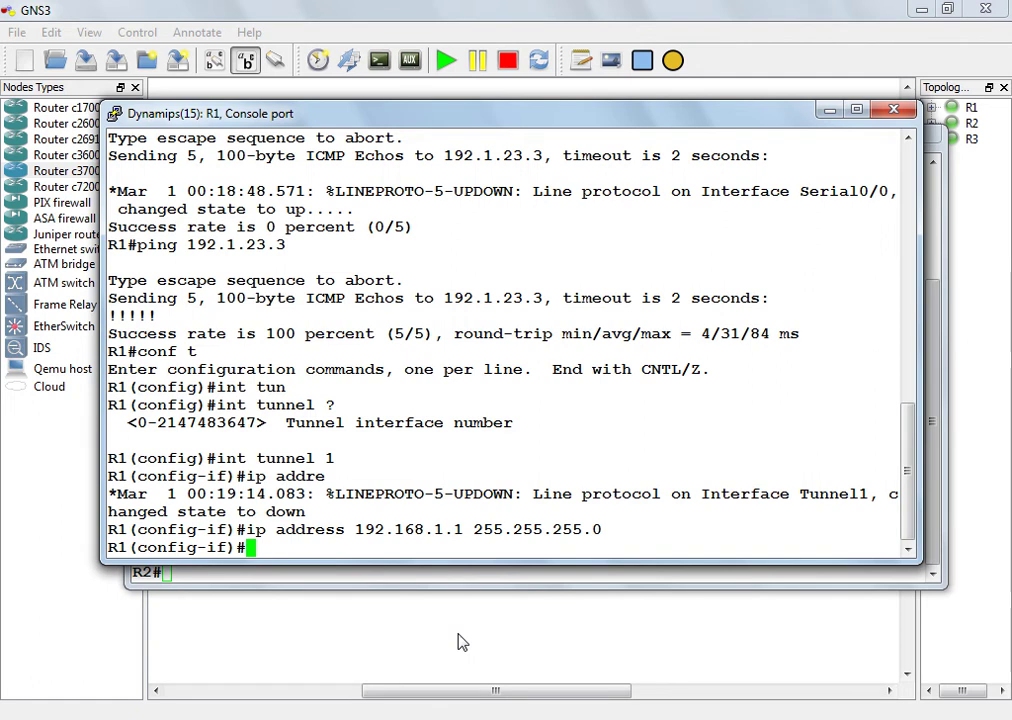
Set Tunnel1 source 192.1.12.1 and destination 192.1.23.3, then display R1's routing table
text(tun)
key(Tab)
text(sou)
key(Tab)
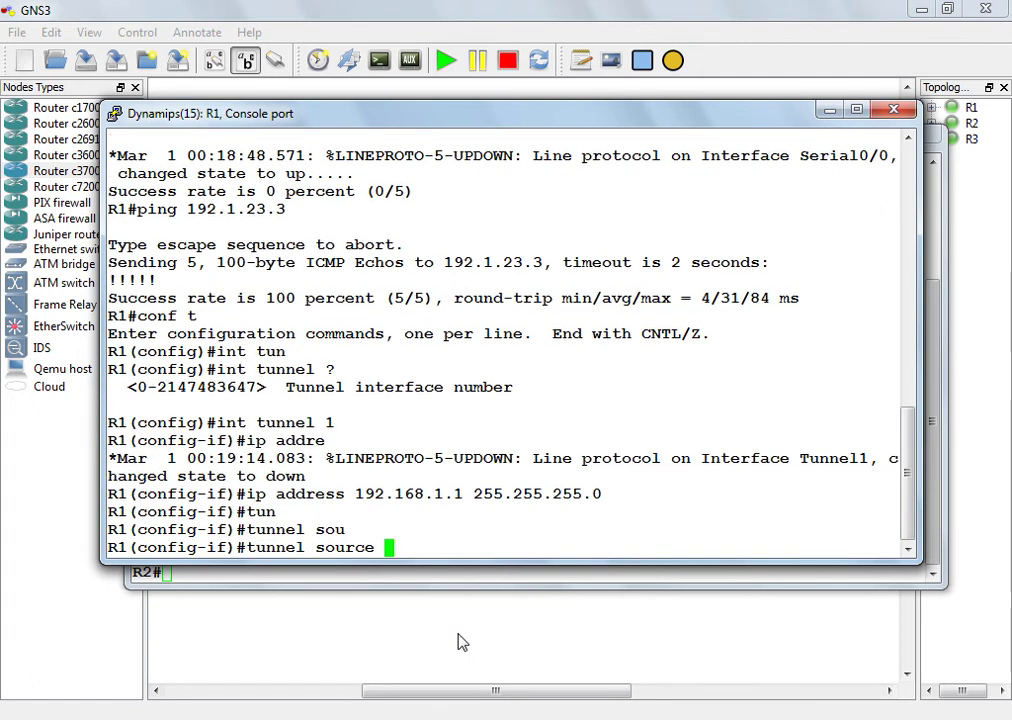
text(S 0/0)
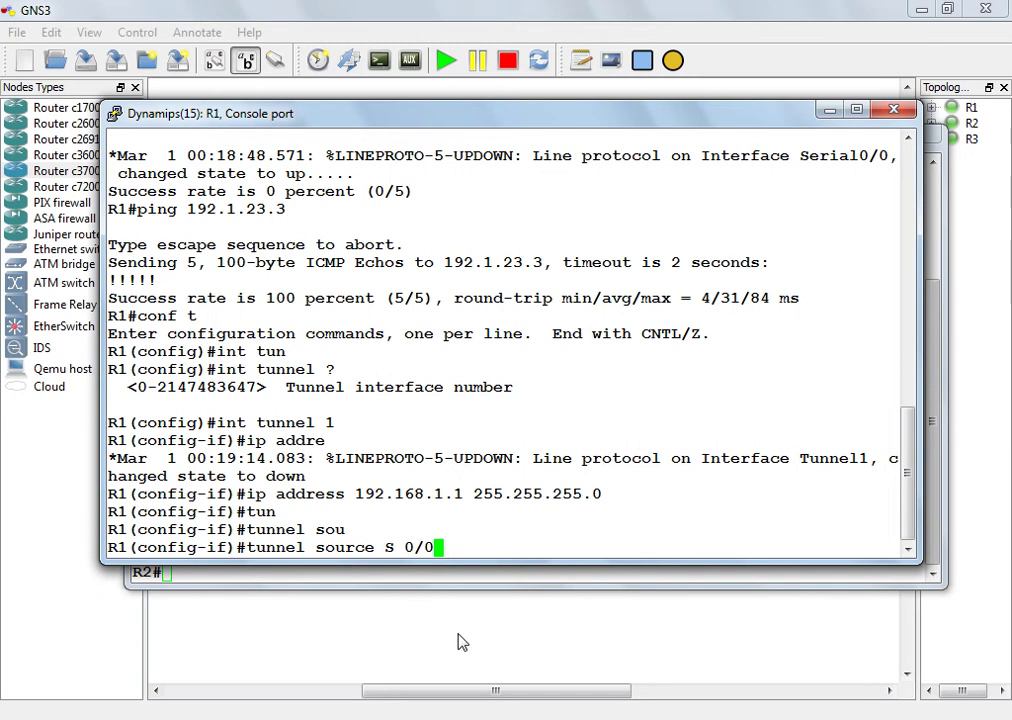
key(BackSpace)
key(BackSpace)
key(BackSpace)
key(BackSpace)
key(BackSpace)
key(BackSpace)
text(192.1.12.1)
key(Return)
text(tunnel destination 192.1.23.3)
key(Return)
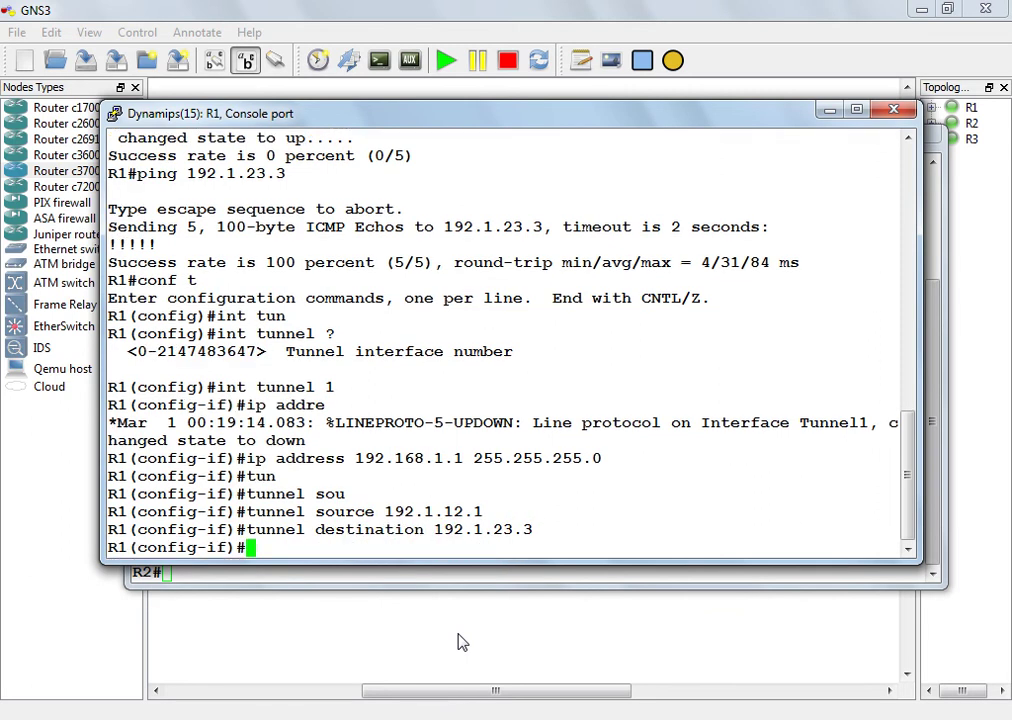
text(end)
key(Return)
key(Return)
text(sh ip route)
key(Return)
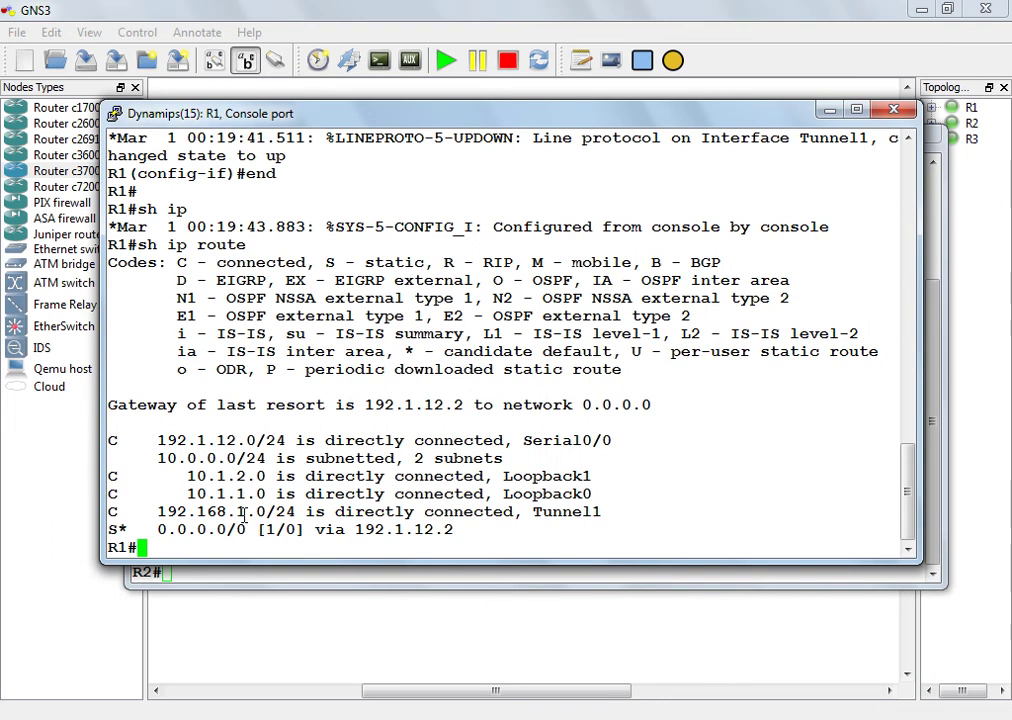
Highlight the 192.168.1.0/24 Tunnel1 route and display the Tunnel1 interface details
triple_click(243, 512)
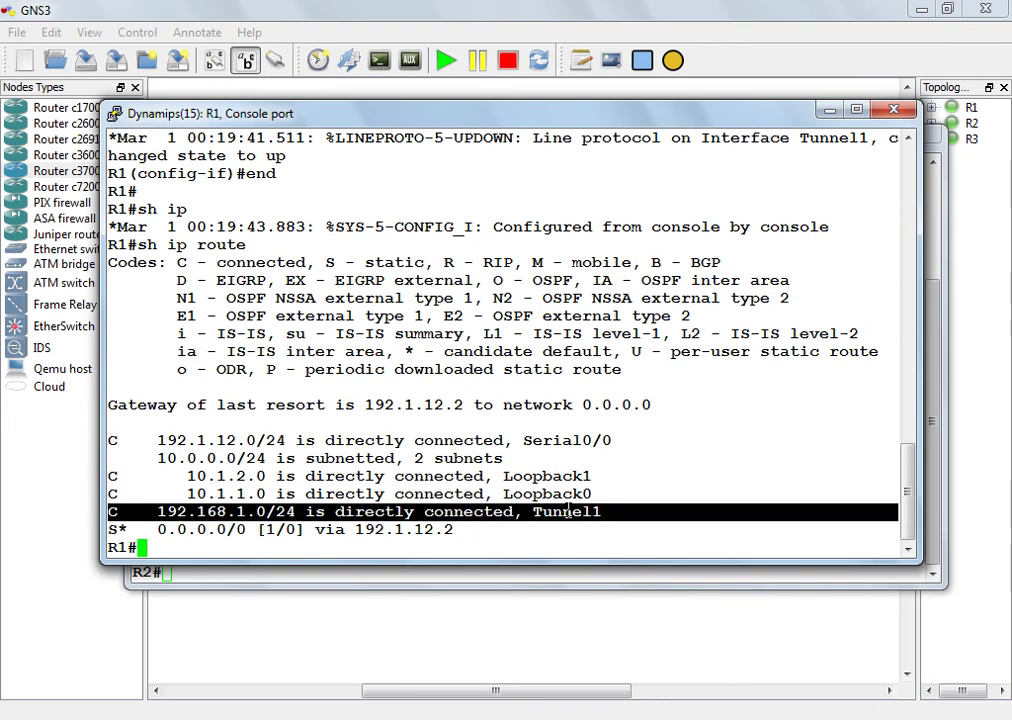
text(sh int tun)
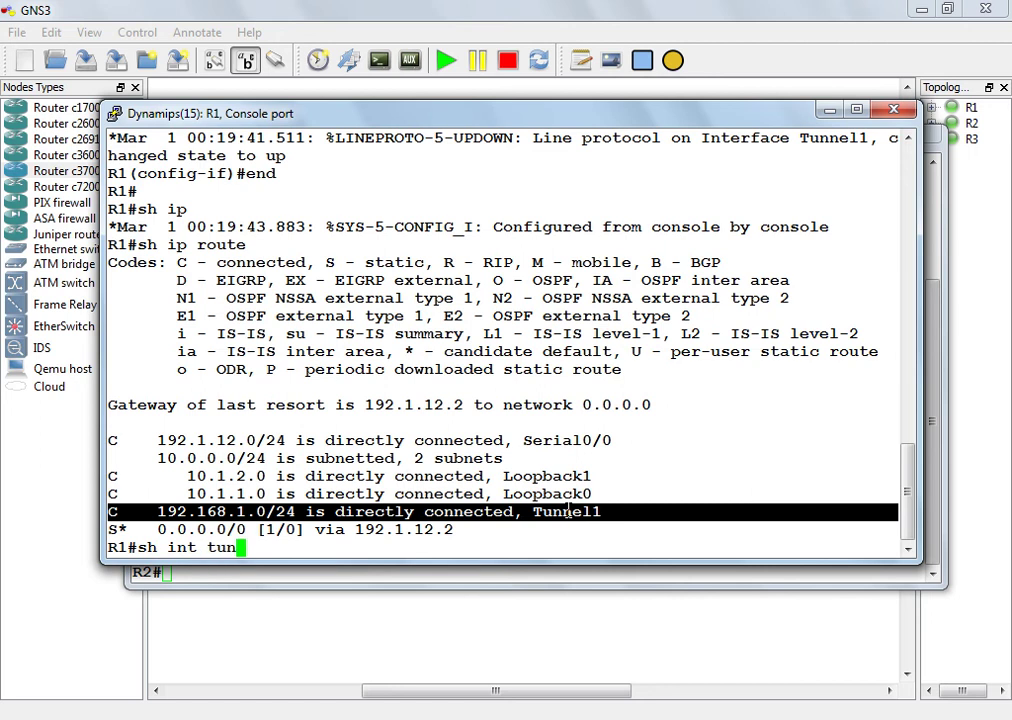
key(Tab)
text(1)
key(Return)
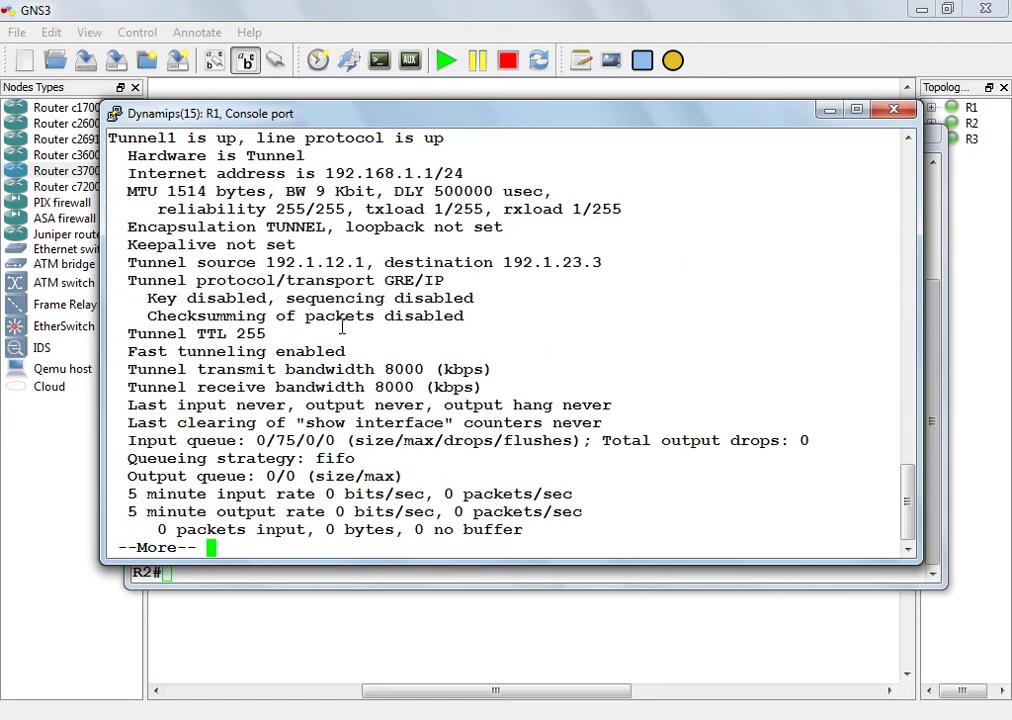
Highlight the tunnel source, destination and GRE transport fields in the output
double_click(347, 262)
triple_click(577, 244)
double_click(577, 262)
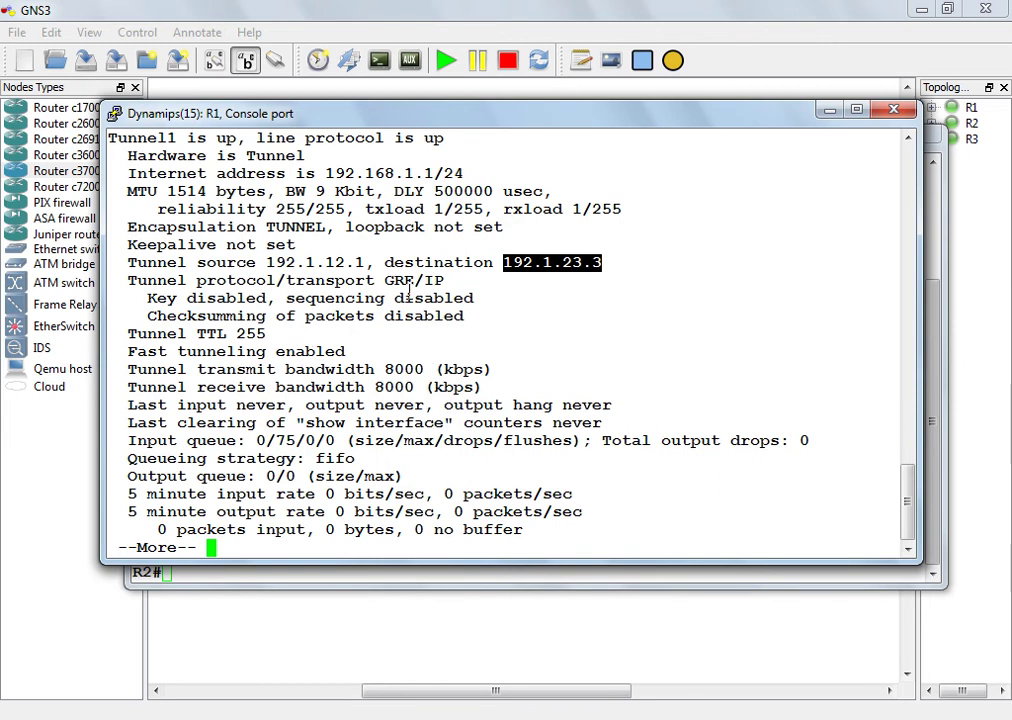
drag(413, 284, 387, 280)
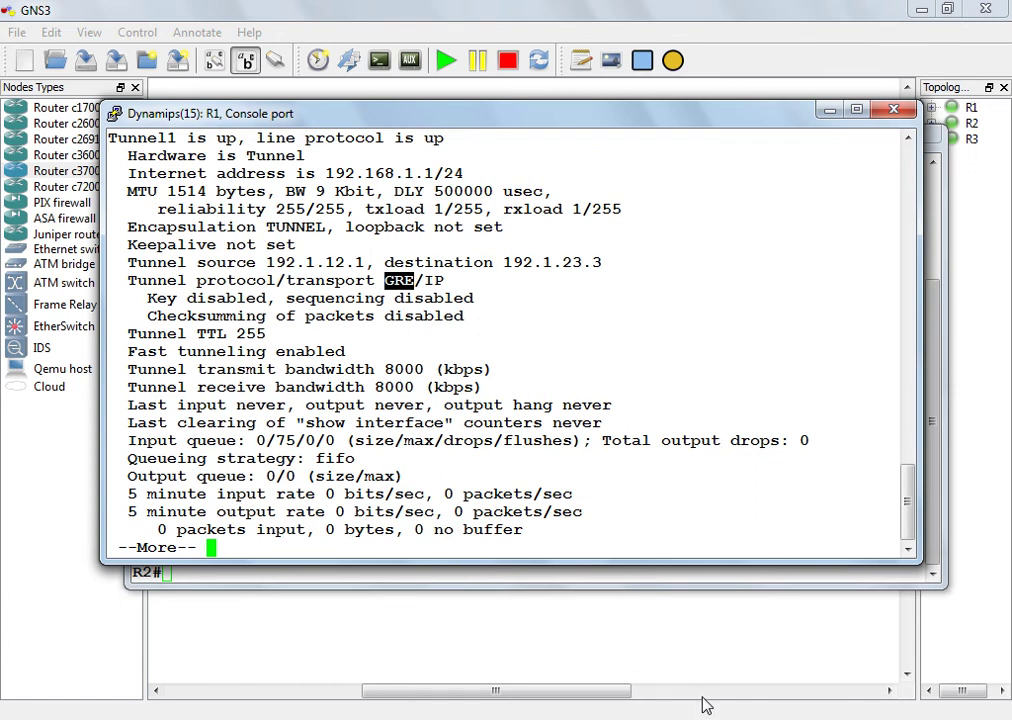
On R3, create interface Tunnel3 with address 192.168.1.3 255.255.255.0
mouse_move(808, 647)
click(845, 624)
text(int tun)
key(Tab)
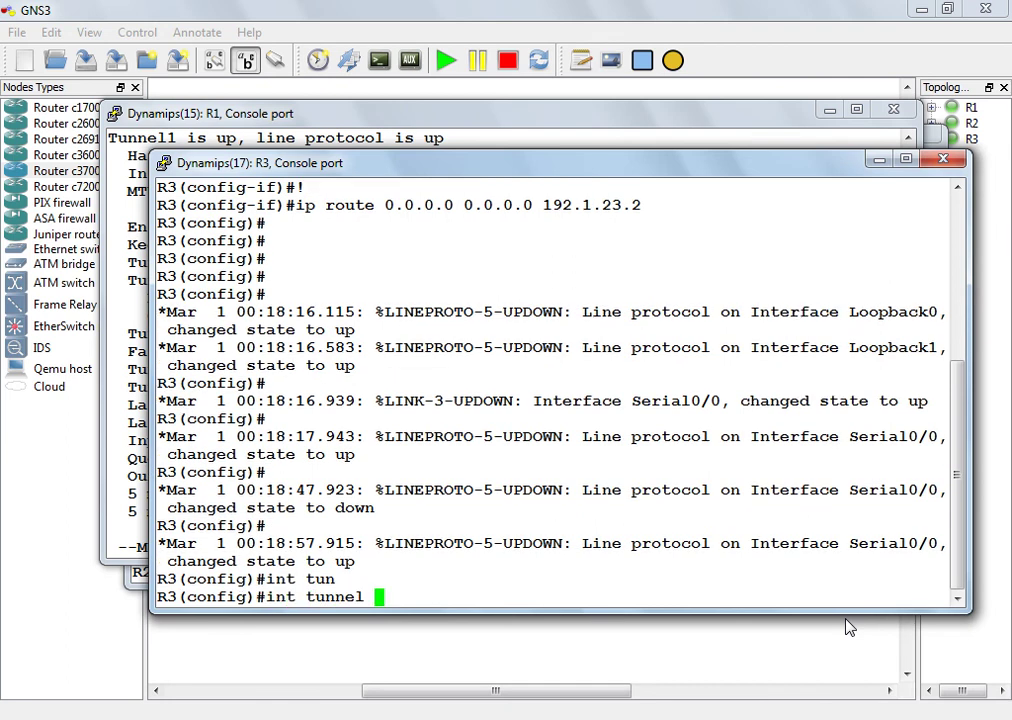
text(3)
key(Return)
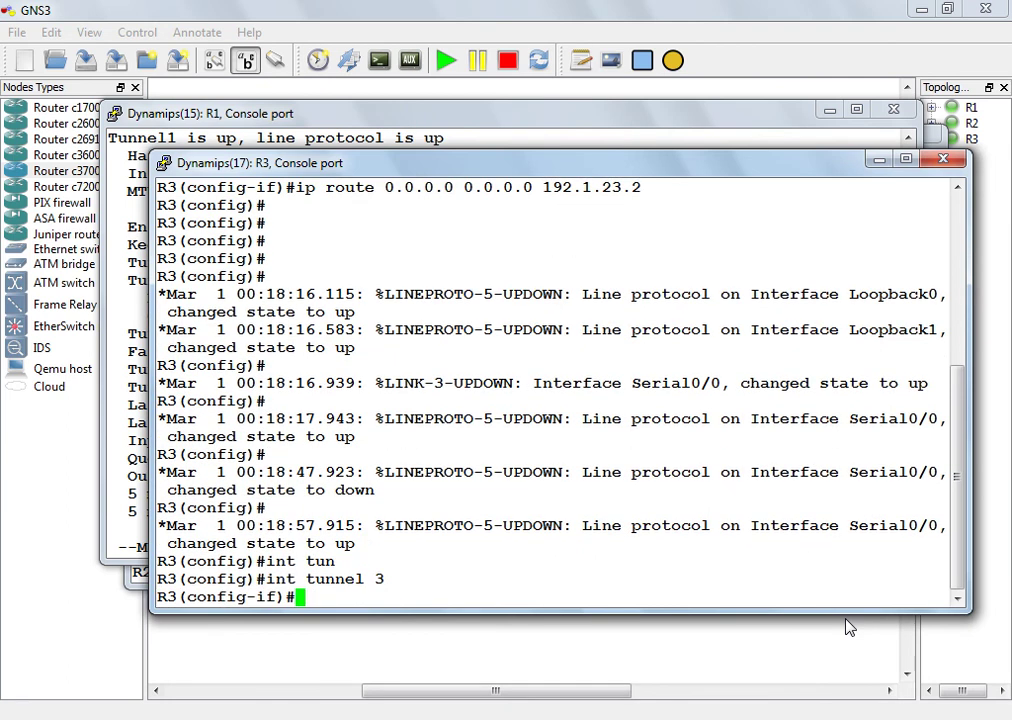
text(ip add 192.168.1.)
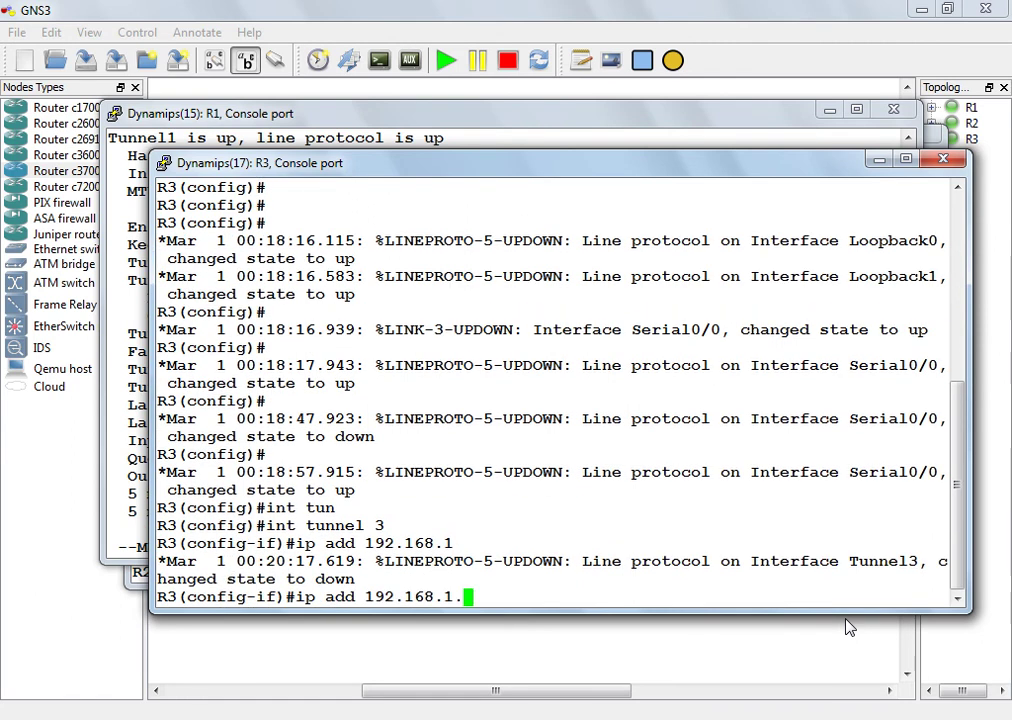
text(3 255.255.255)
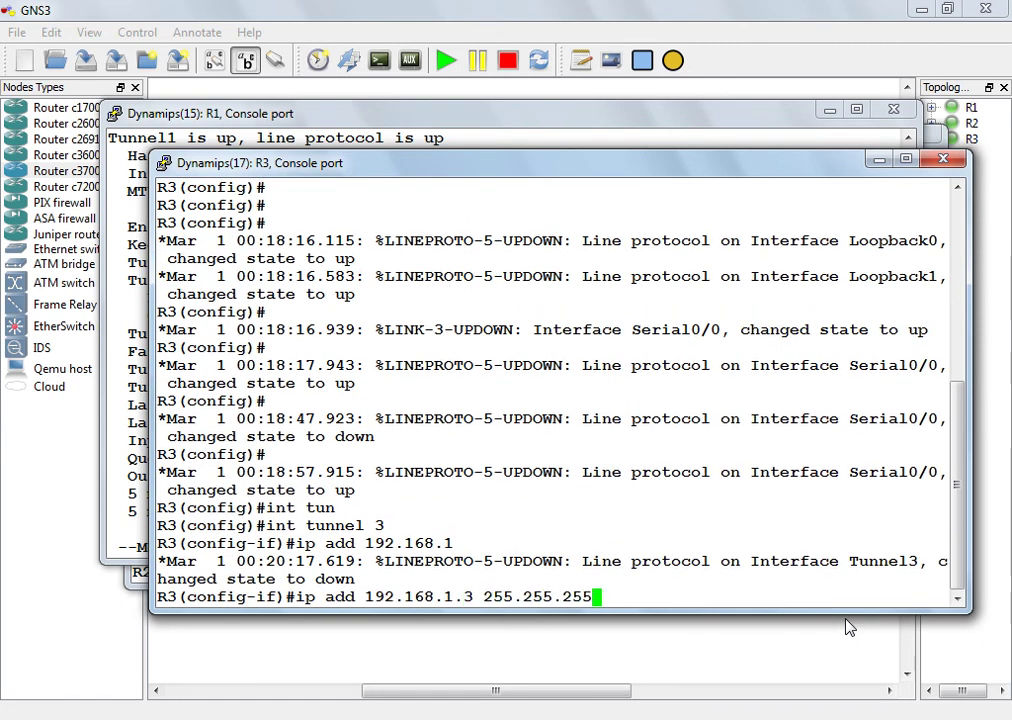
text(.0)
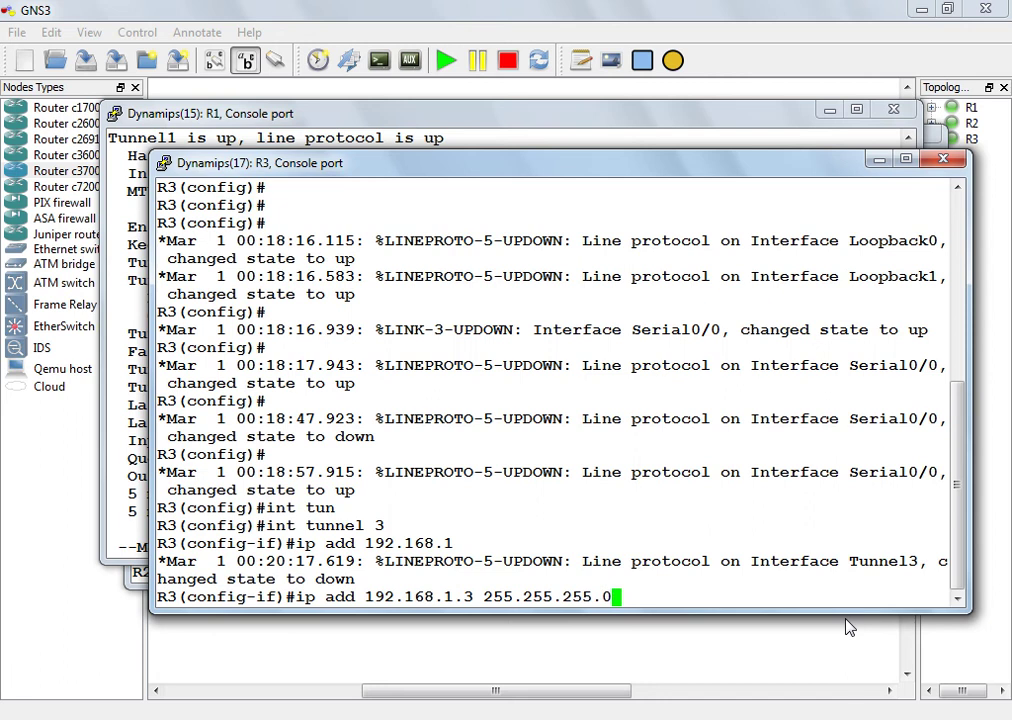
key(Return)
Set R3's tunnel source to 192.1.23.3 and tunnel destination to 192.1.12.1
text(tun)
key(Tab)
text(sou)
key(Tab)
text(192.1.23.3)
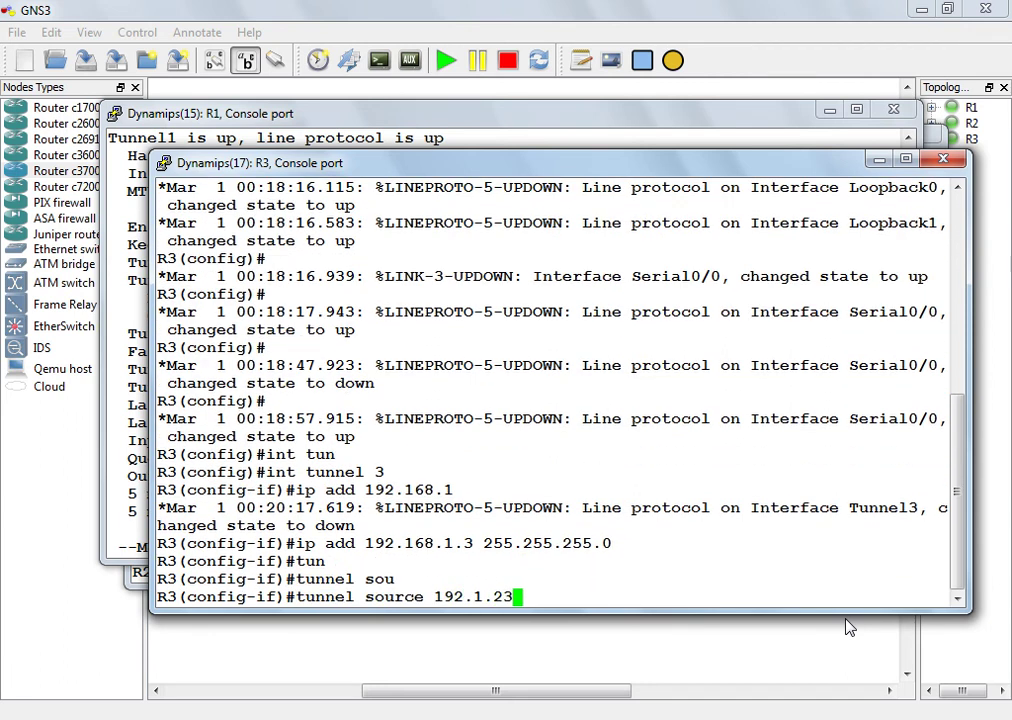
key(Return)
text(tun)
key(Tab)
text(dest)
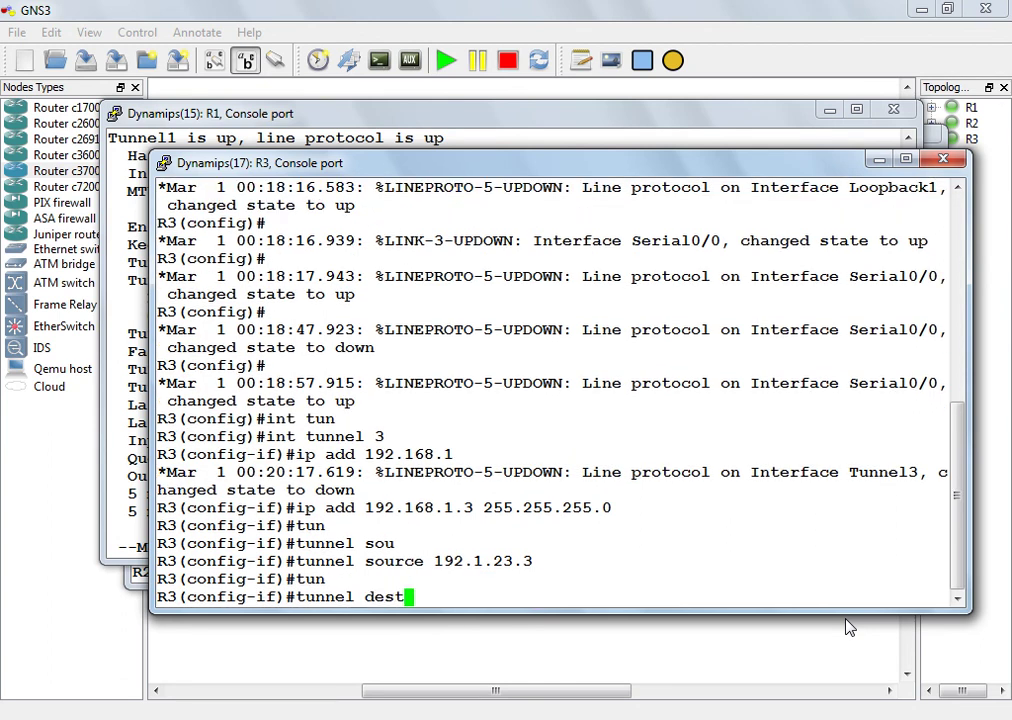
text( 192.1.12.1)
key(Return)
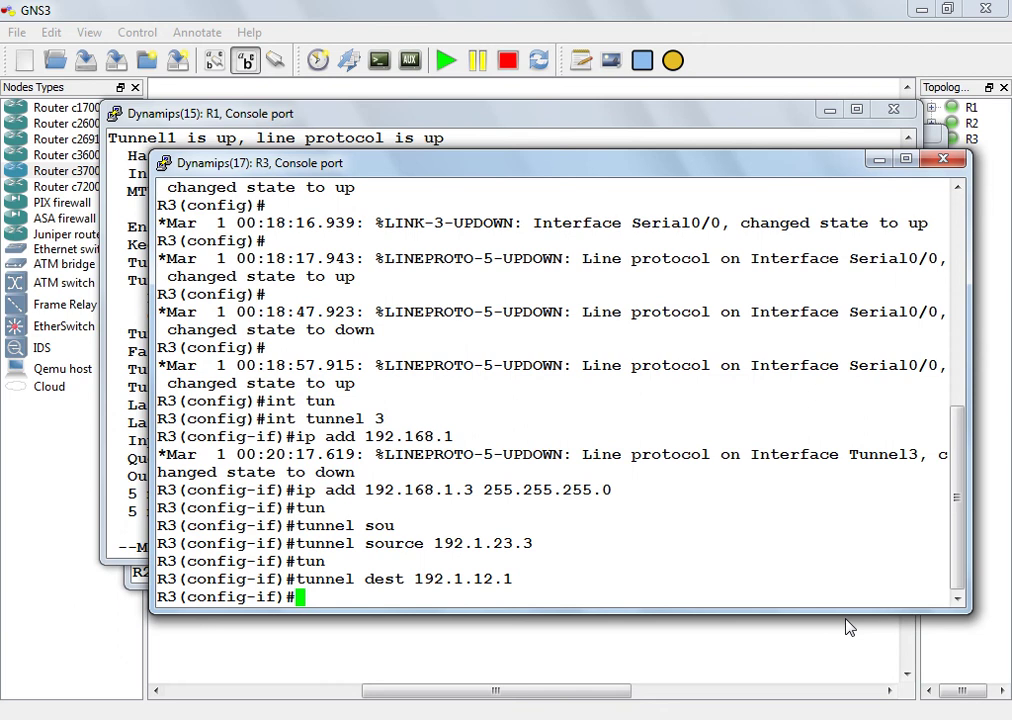
Leave configuration mode on R3 and enter a ping to 192.168.1.1
key(Return)
text(end)
key(Return)
key(Return)
key(Return)
key(Return)
key(Return)
key(Return)
text(ping 192.168.1.1)
key(Return)
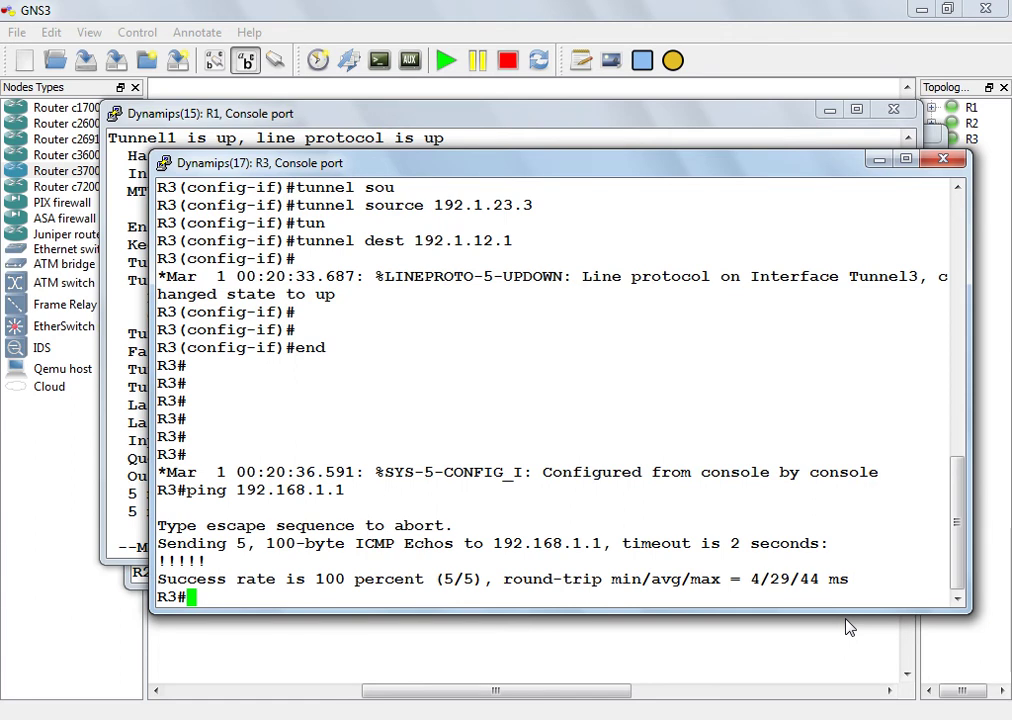
Configure EIGRP 100 on R3 with no auto-summary, advertising 192.168.1.0 and 10.0.0.0
text(conf t)
key(Return)
text(router eig 100)
key(Return)
text(no auto)
key(Return)
text(net 192.168.1.0)
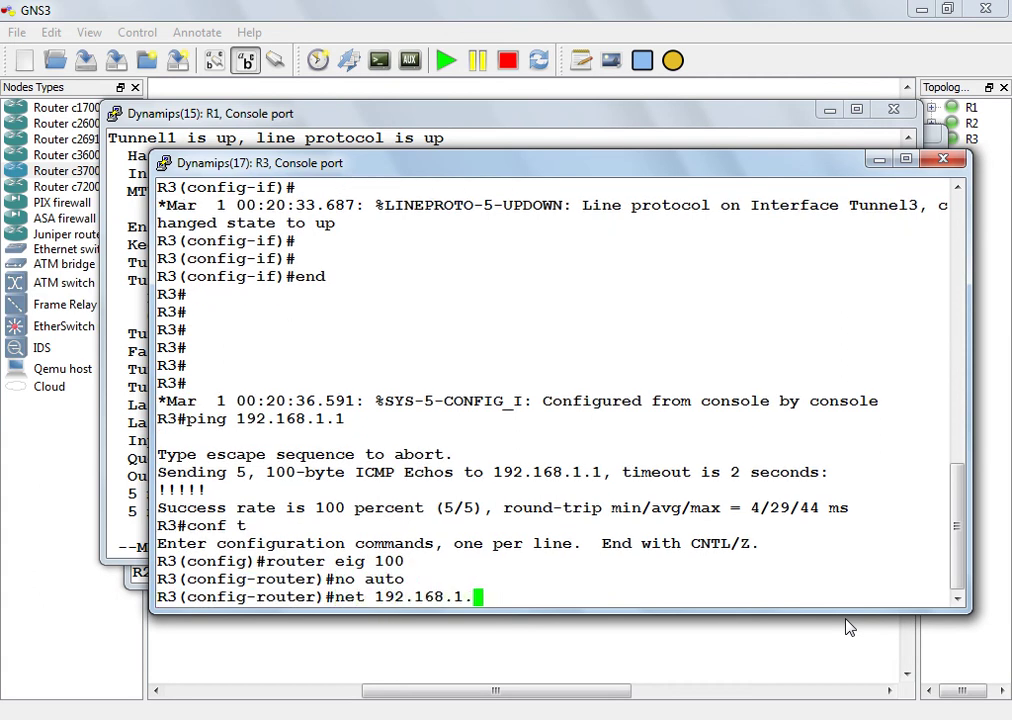
key(Return)
text(net 10.0.0.0)
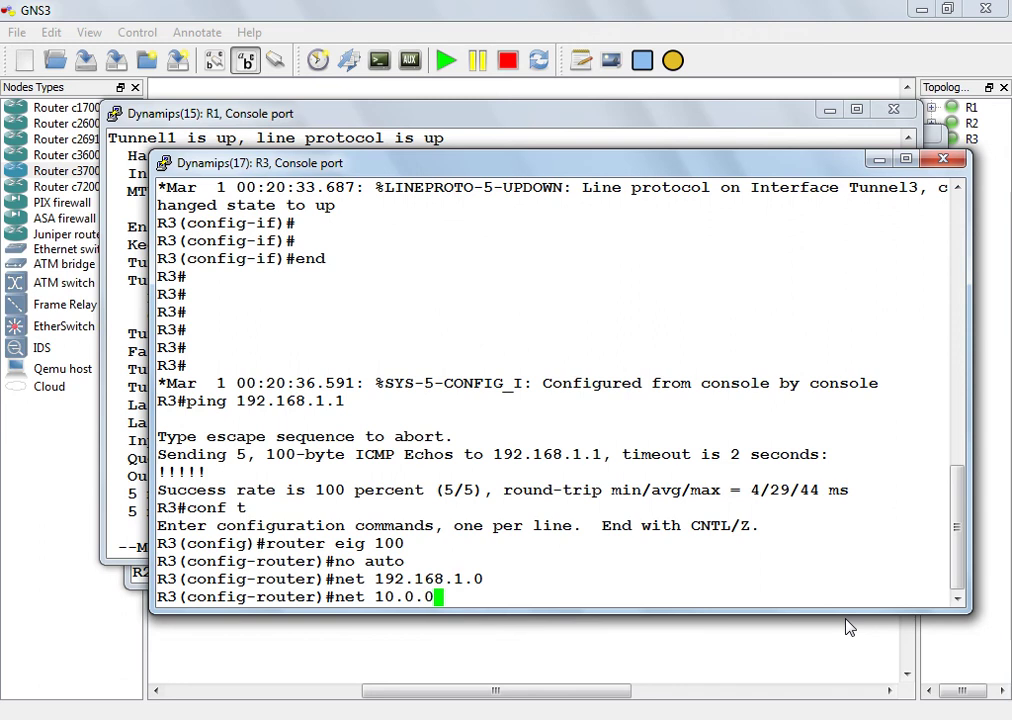
key(Return)
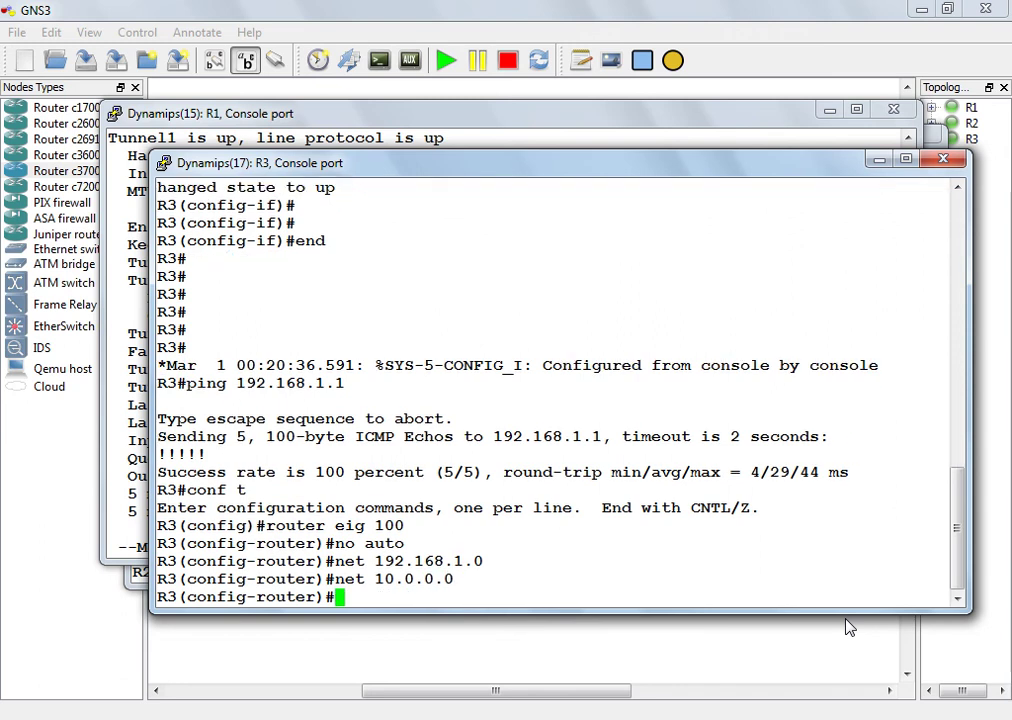
On R1, configure EIGRP 100 with no auto-summary for networks 10.0.0.0 and 192.168.1.0
click(450, 626)
text(qconf t)
key(Return)
text(router eig 100)
key(BackSpace)
key(BackSpace)
text(00)
key(Return)
text(no auto)
key(Return)
text(net 10.0.0.0)
key(Return)
text(net 192.168.1.0)
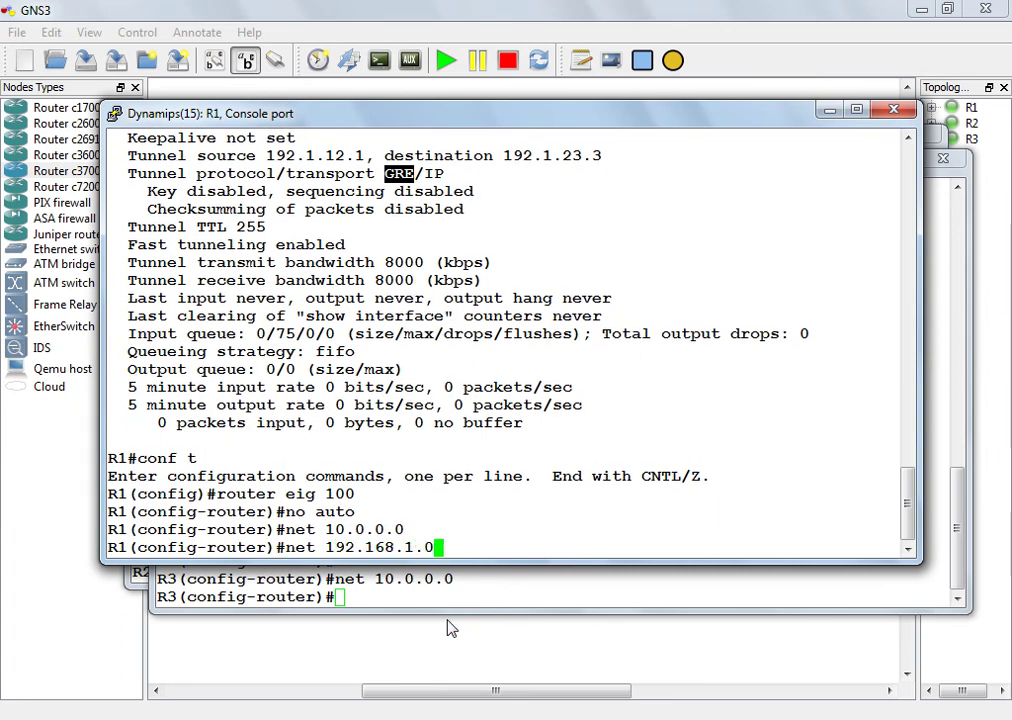
key(Return)
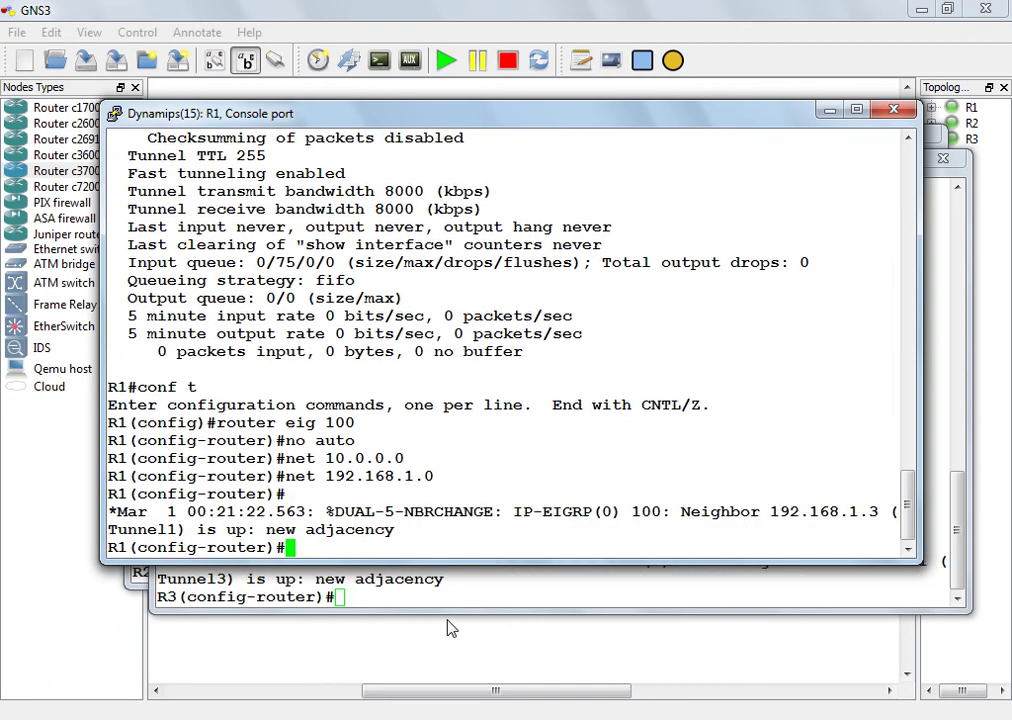
Exit configuration mode on R1 and display its routing table with sh ip route
text(end)
key(Return)
key(Return)
text(sh ip )
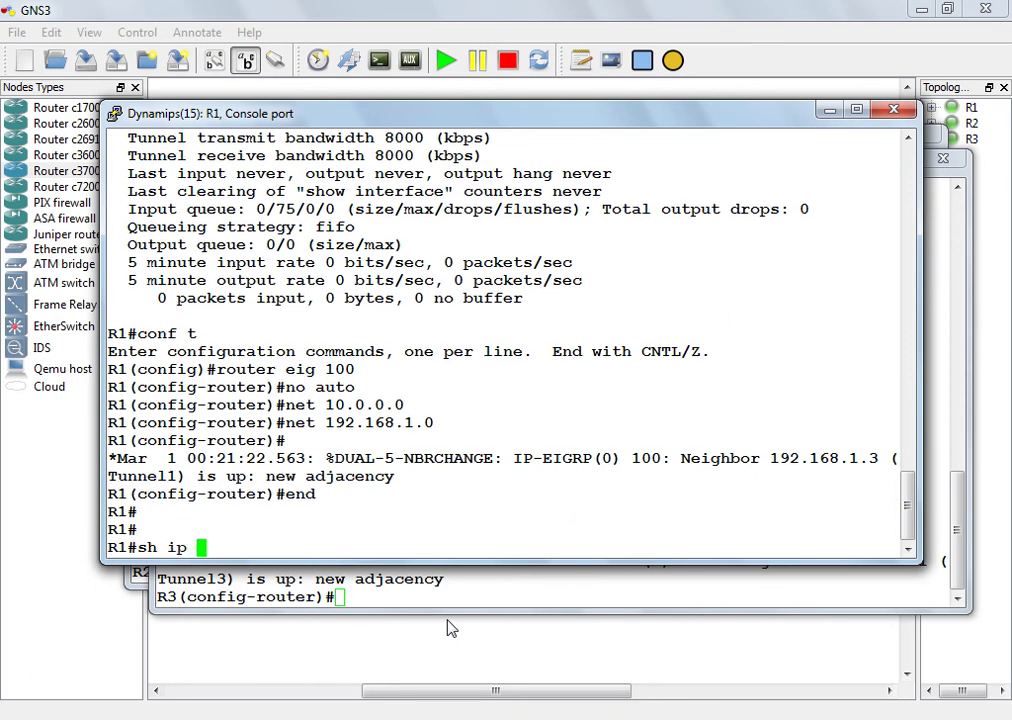
text(route)
key(Return)
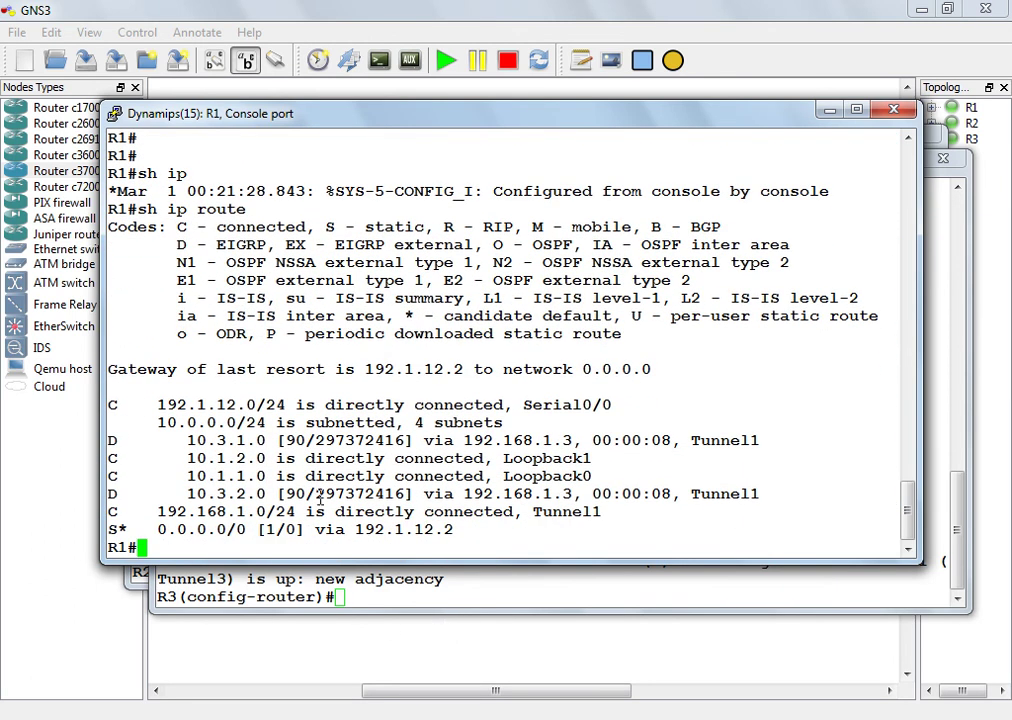
Highlight the 10.3.1.0 route, its 192.168.1.3 next hop and Tunnel1 interface in R1's routing table
double_click(218, 440)
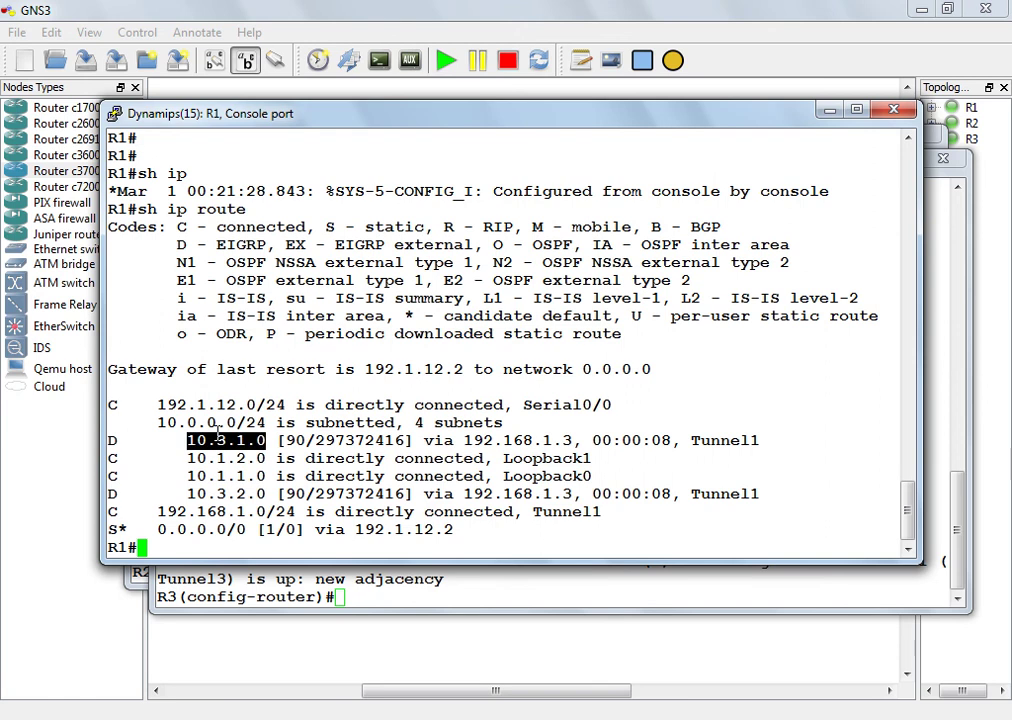
double_click(542, 440)
double_click(759, 441)
Prepare a ping from R1 to 10.3.1.1 sourced from its 10.1.1.x loopback address
text(ping 10.3)
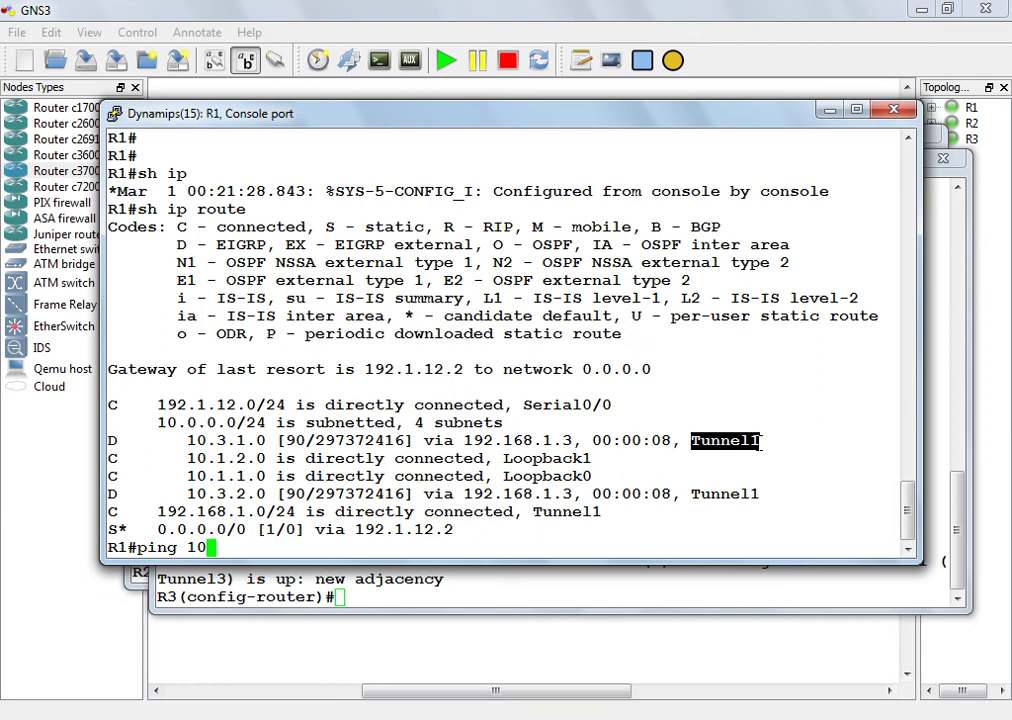
text(.1.1 sou)
key(Tab)
text(10.1.1)
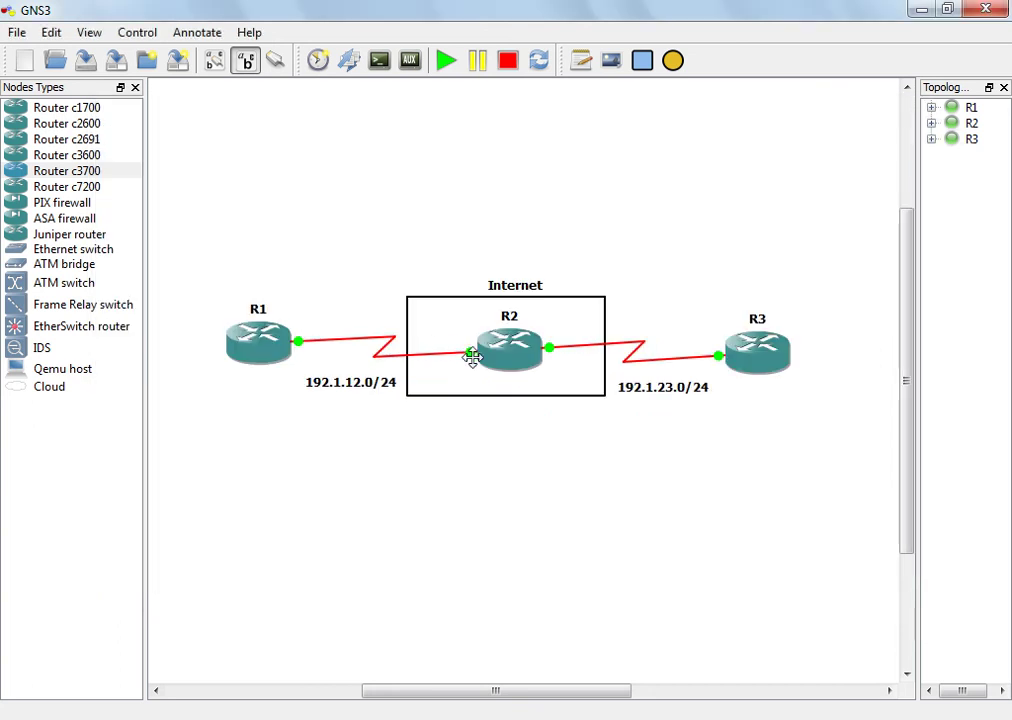
Move R2 below the Internet box and start a Wireshark capture on R1's s0/0 serial link
drag(472, 355, 481, 479)
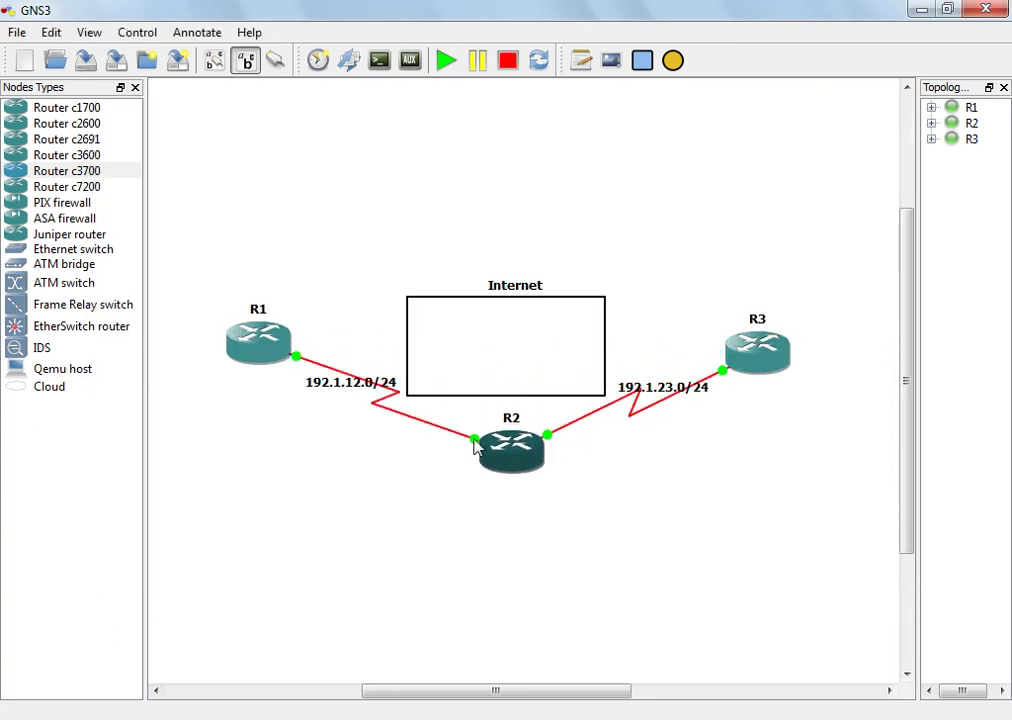
right_click(470, 440)
click(495, 450)
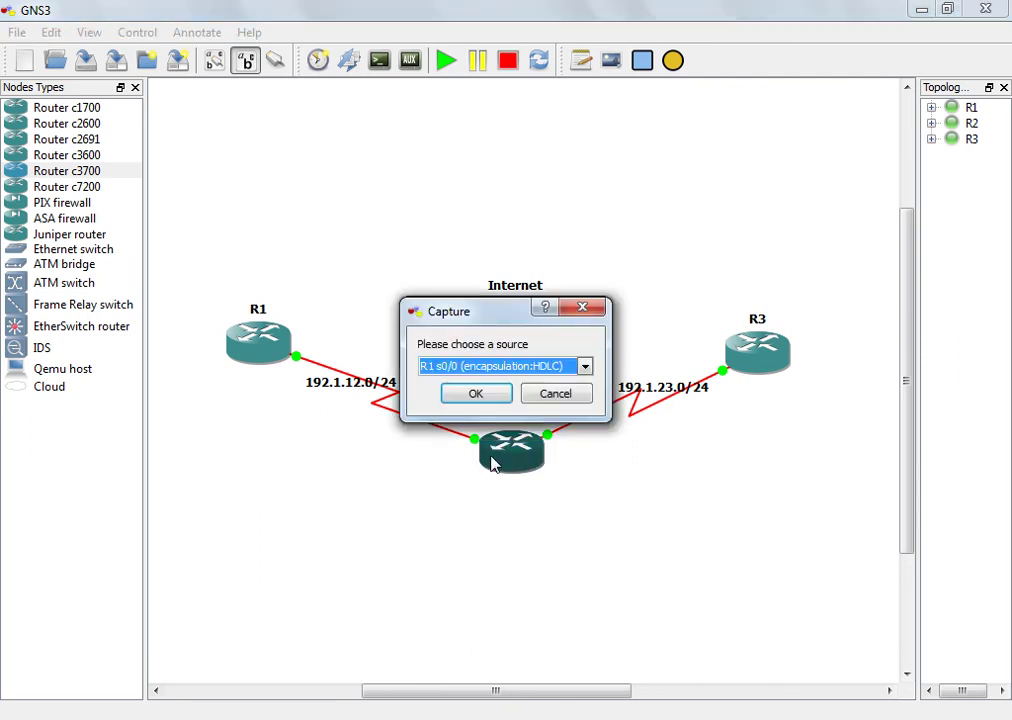
click(470, 395)
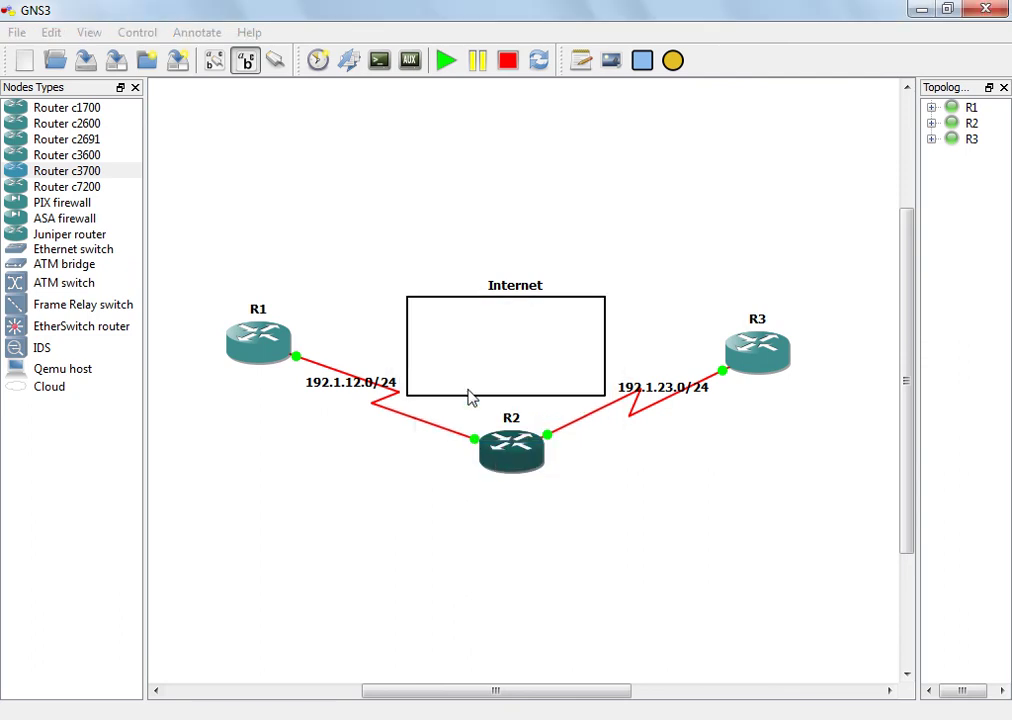
right_click(475, 445)
click(500, 470)
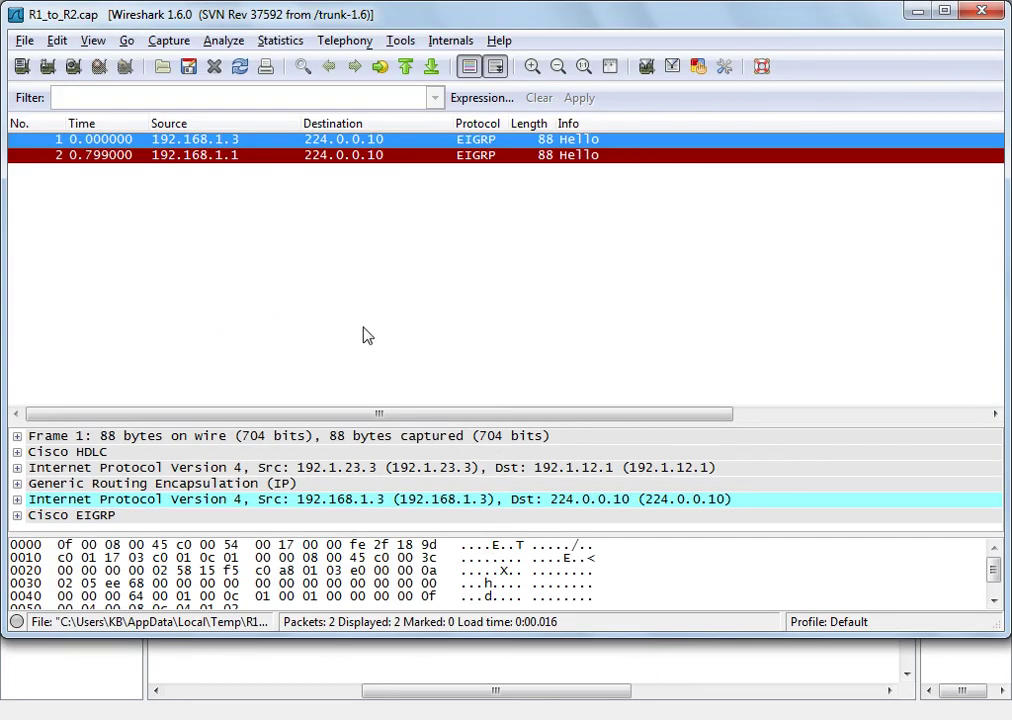
Expand the first EIGRP Hello's GRE header to inspect the tunnel encapsulation
click(17, 468)
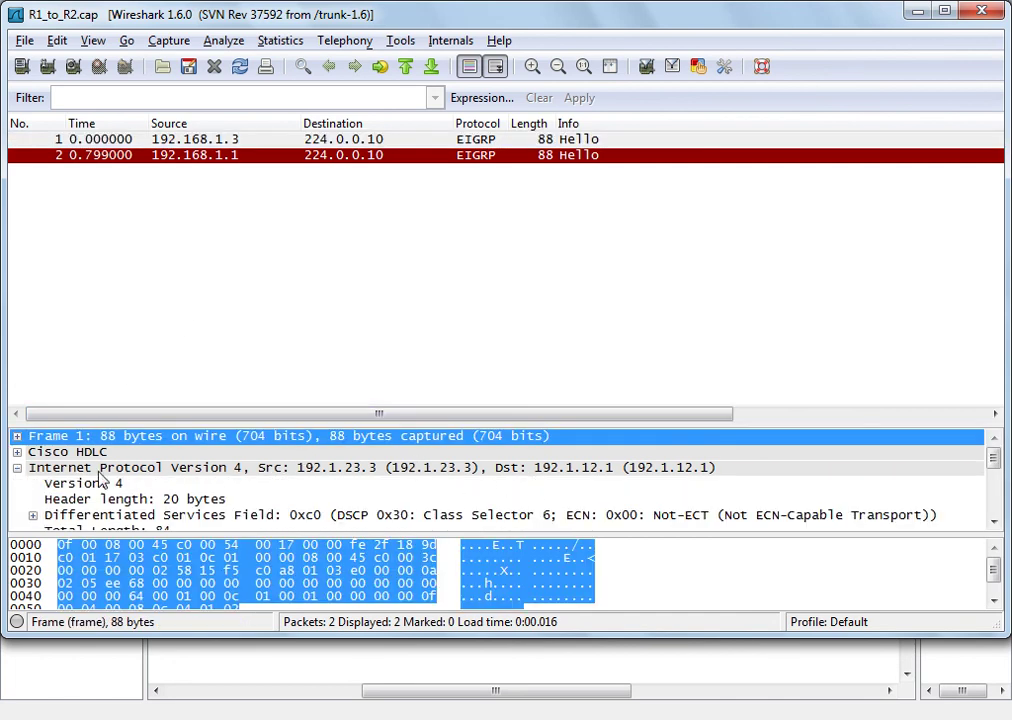
click(17, 468)
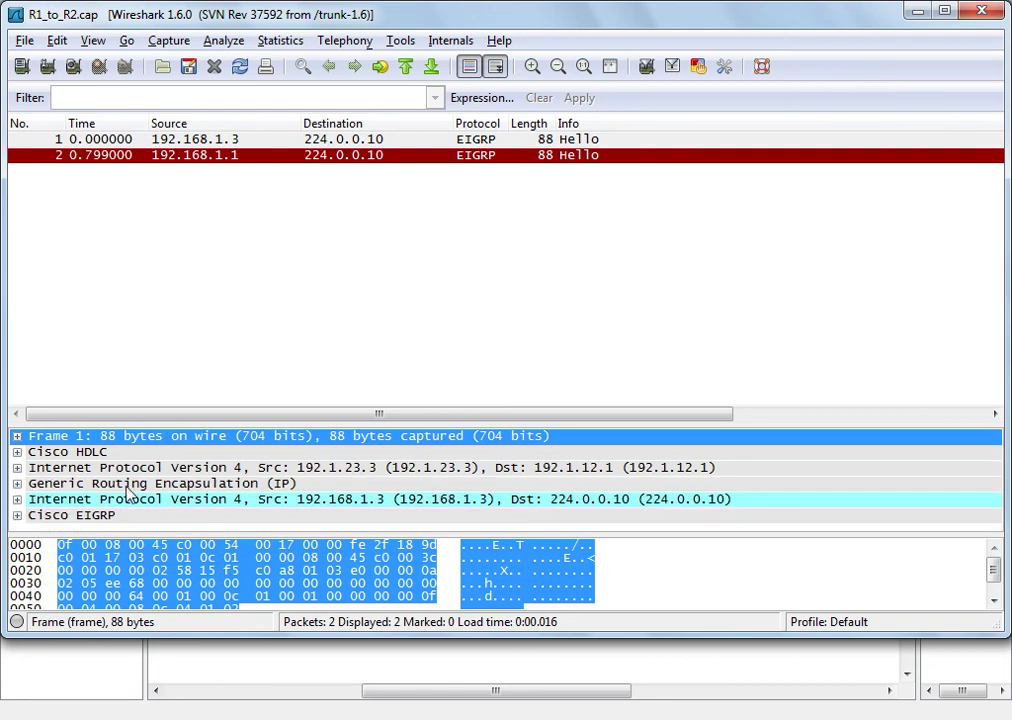
click(17, 484)
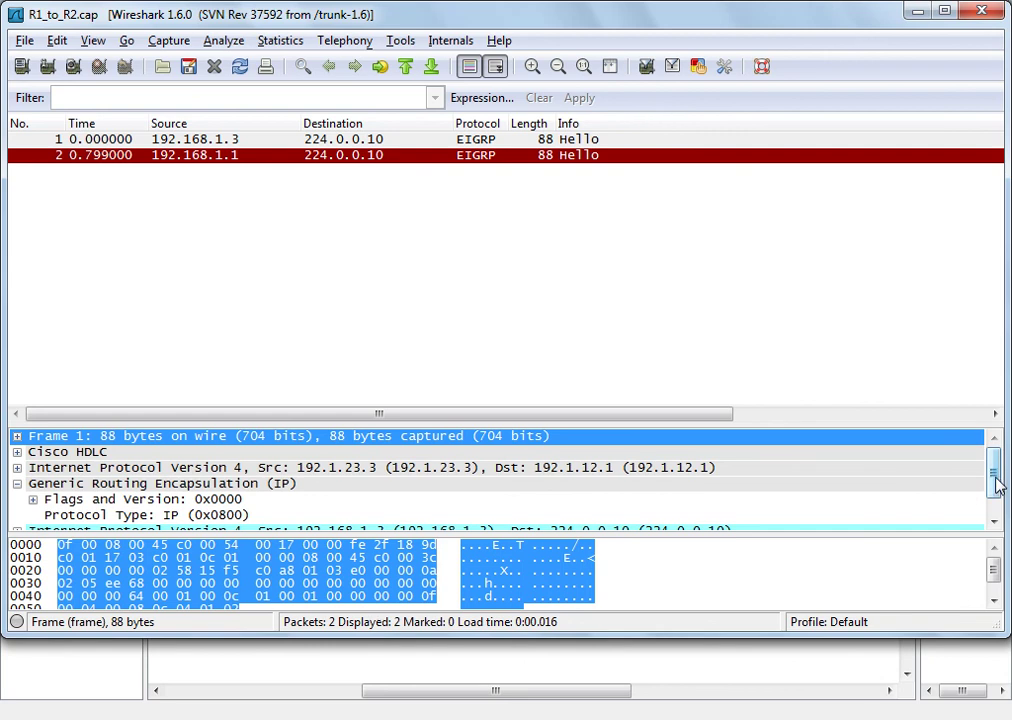
scroll(994, 463, down, 1)
scroll(125, 490, down, 1)
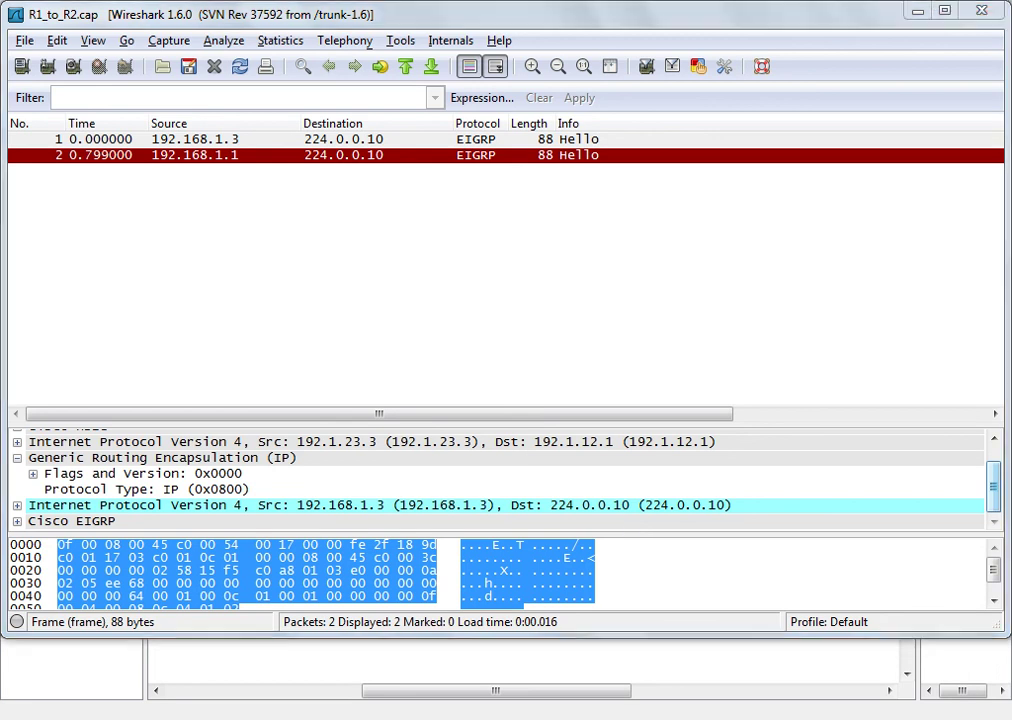
Run the prepared ping from R1 to 10.3.1.1, then return to Wireshark
click(402, 672)
key(Return)
click(50, 219)
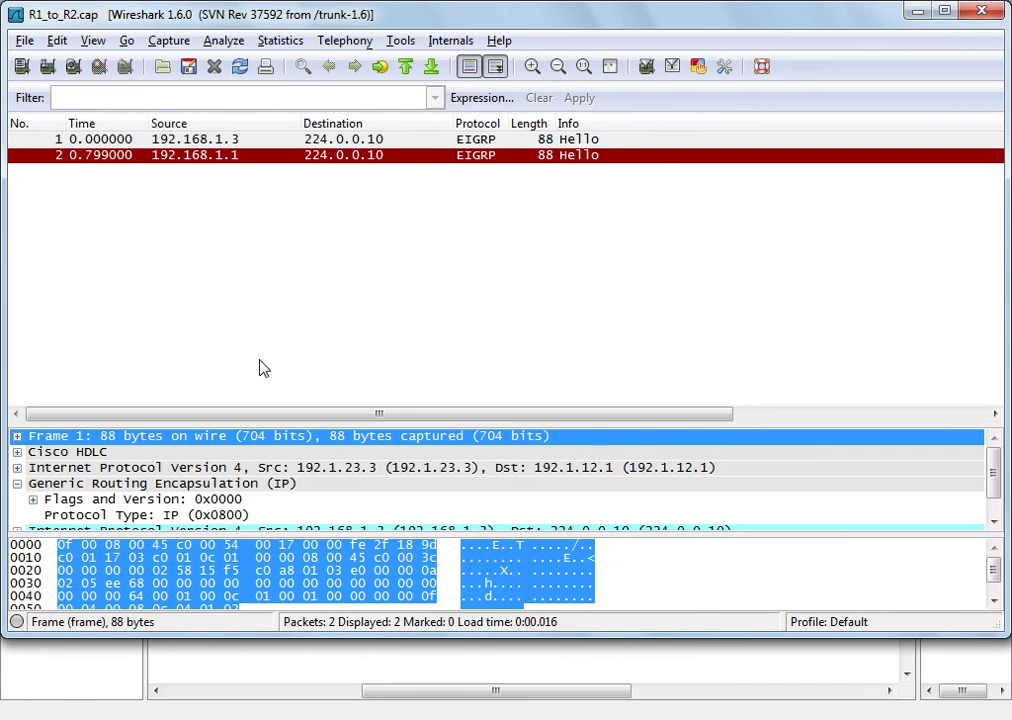
Reload the capture and inspect ICMP echo request 23 from 10.1.1.1 to 10.3.1.1, including its payload
click(239, 66)
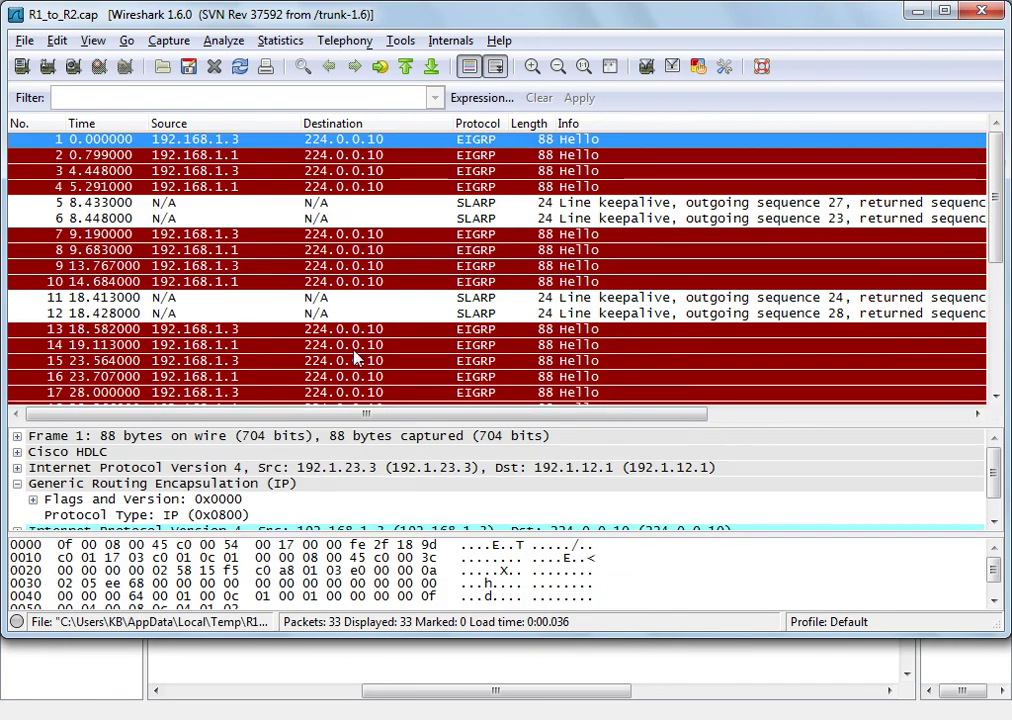
click(996, 250)
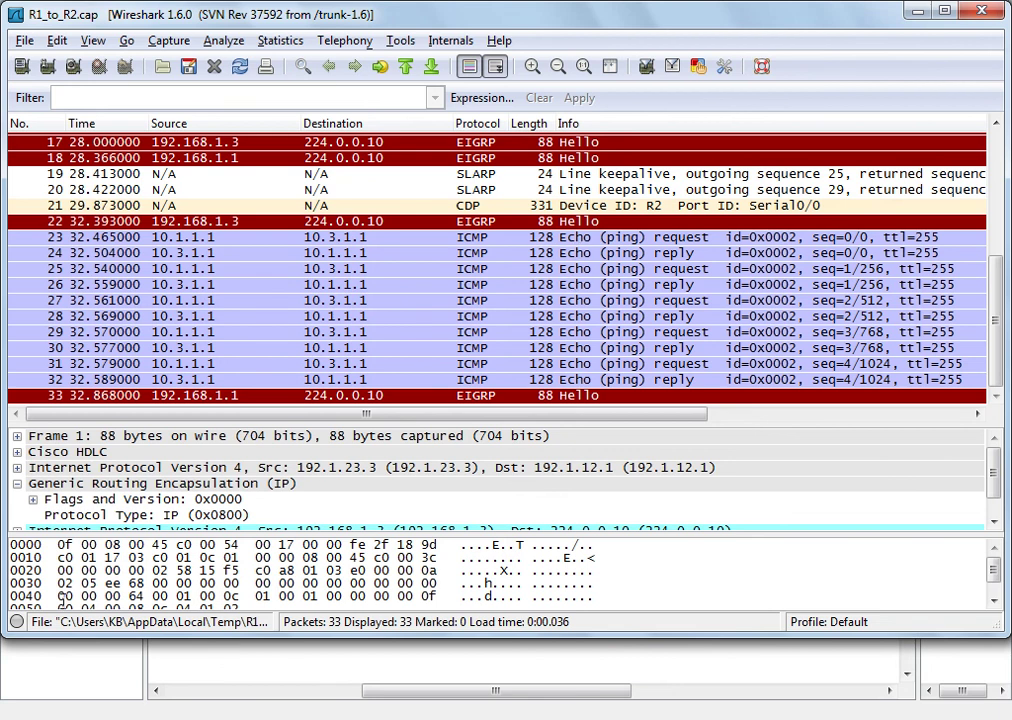
click(17, 483)
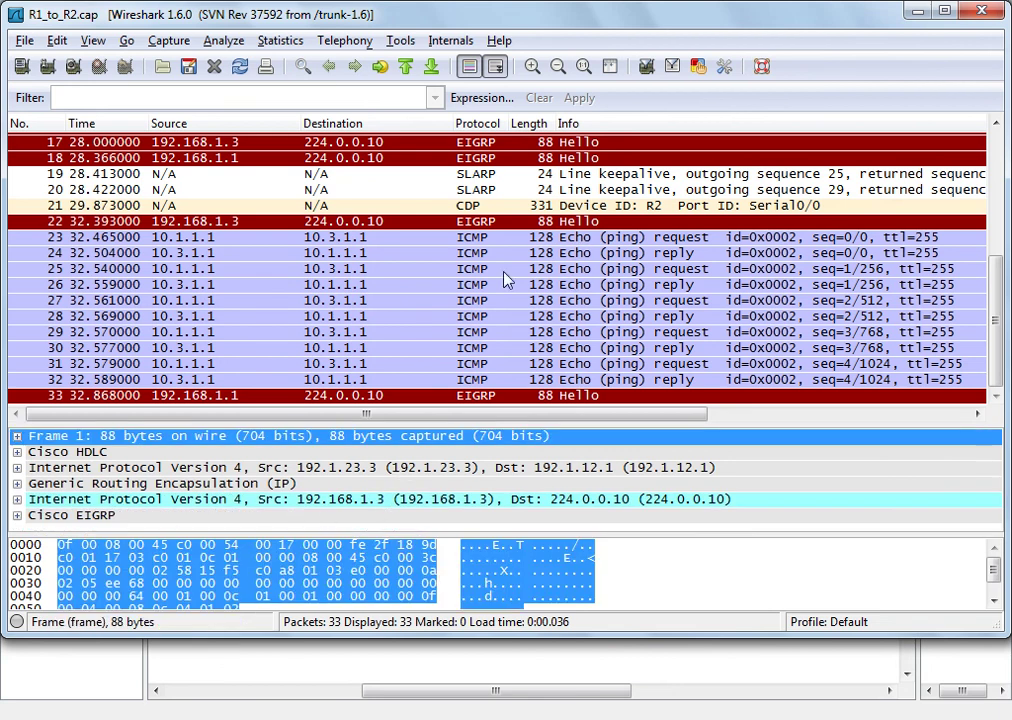
click(400, 237)
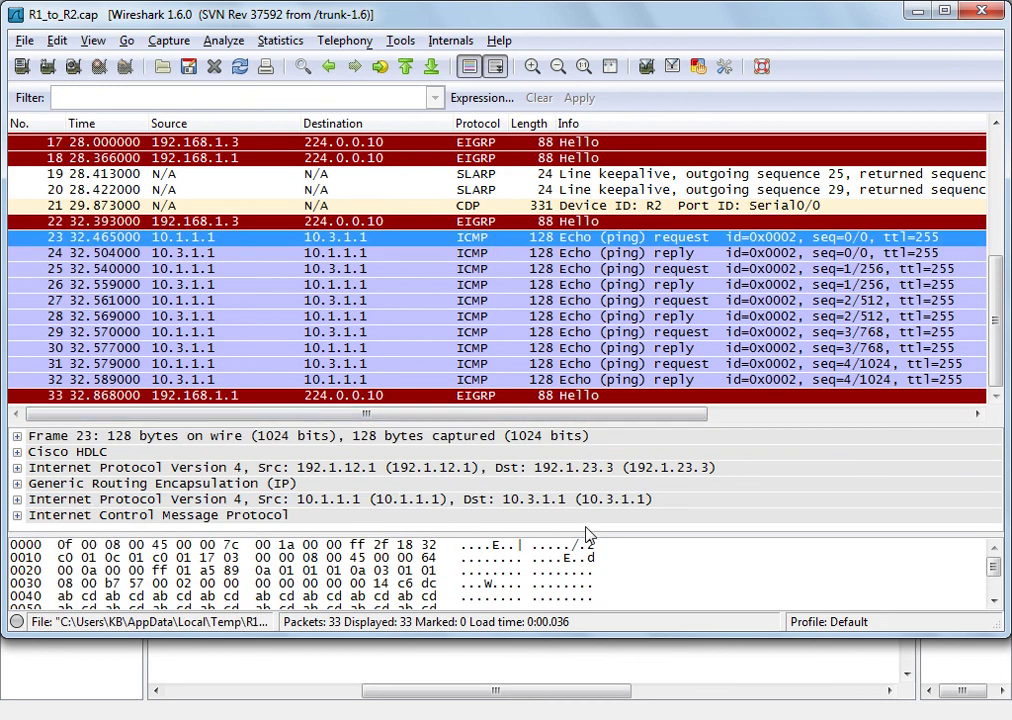
click(17, 516)
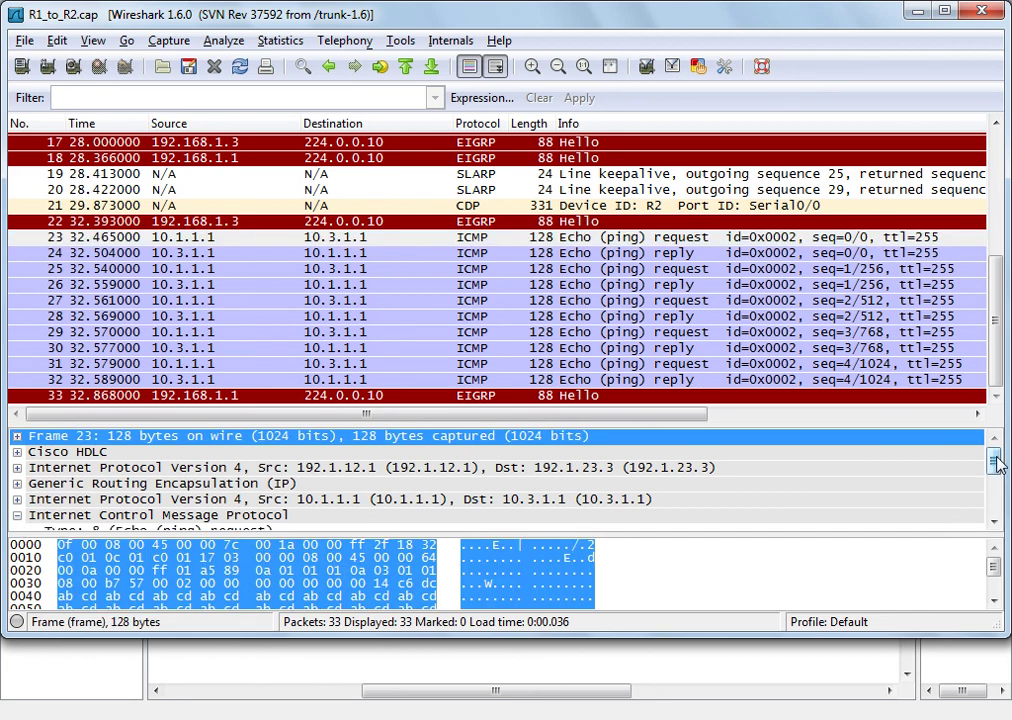
drag(995, 460, 997, 500)
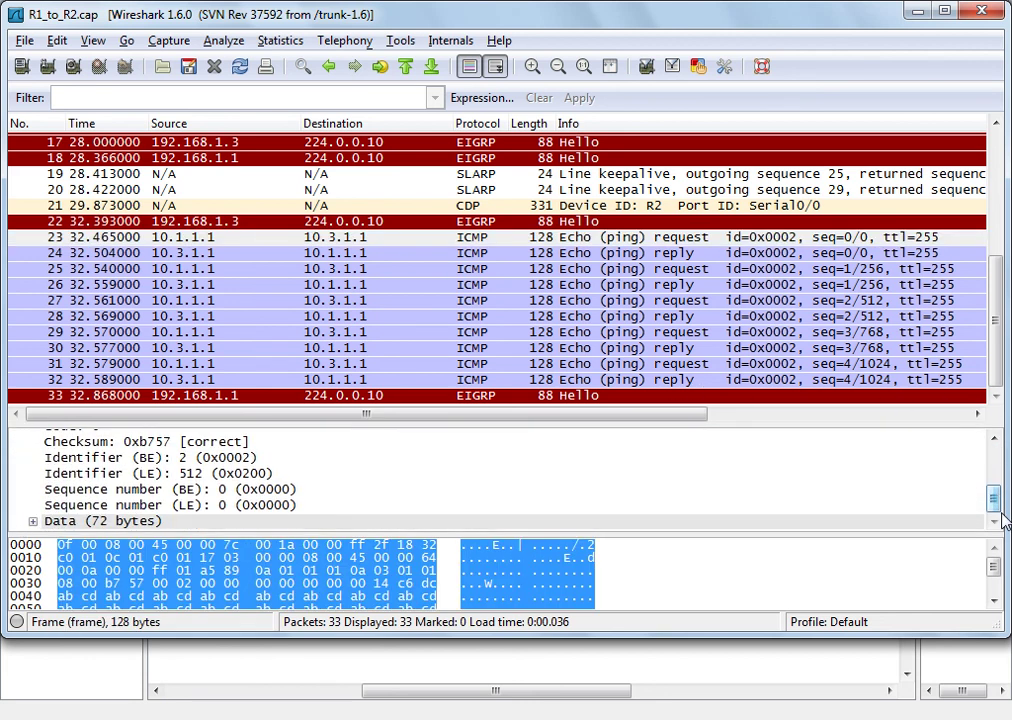
click(33, 521)
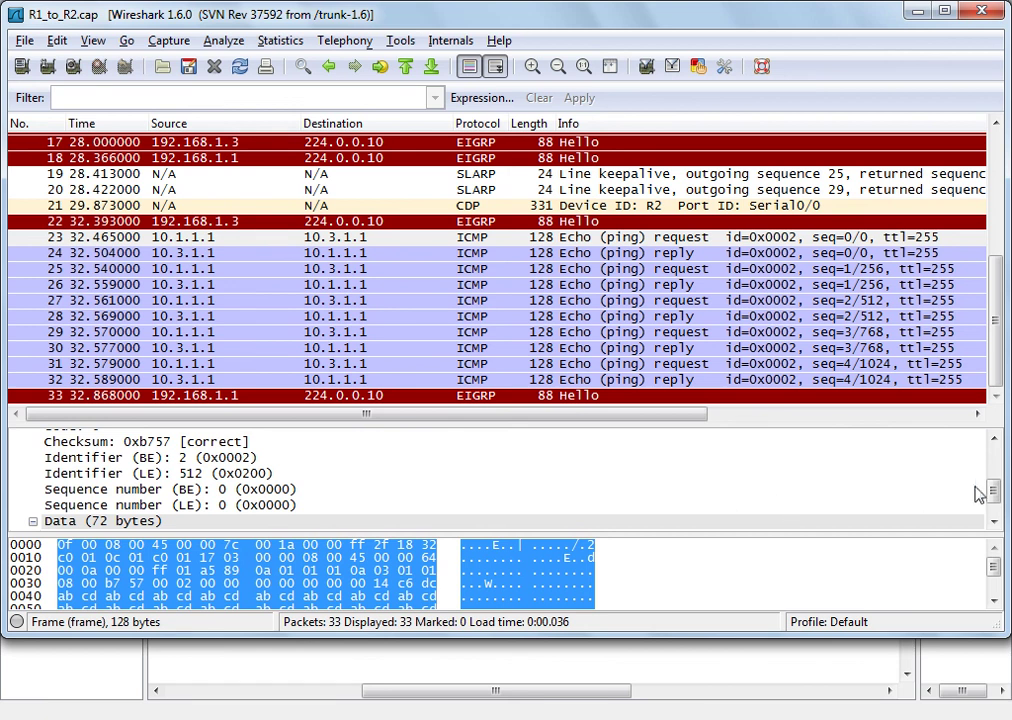
drag(995, 492, 995, 500)
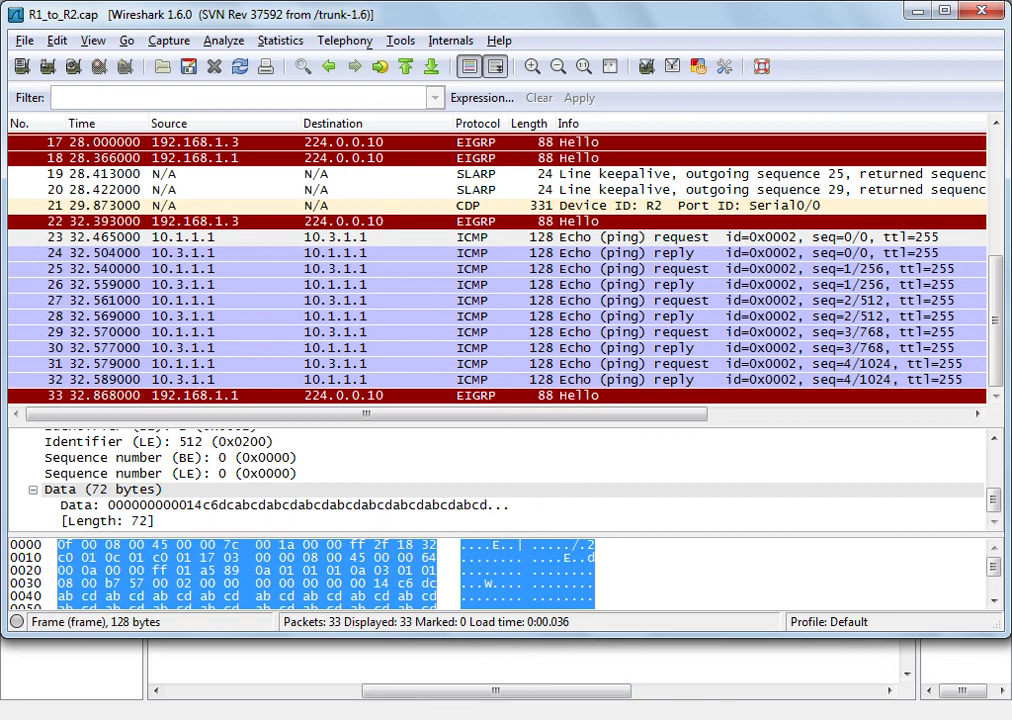
Display R1's running configuration with sh run
click(452, 613)
text(sh run)
key(Return)
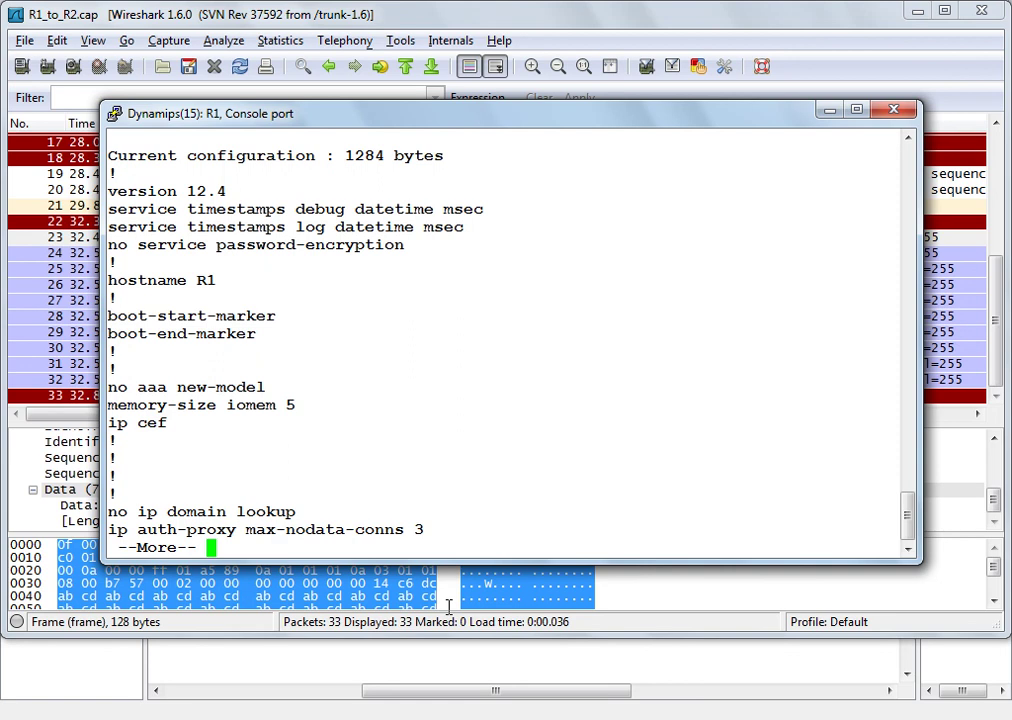
Page through R1's configuration and highlight the Tunnel1 block (source 192.1.12.1, destination 192.1.23.3)
key(space)
key(space)
scroll(906, 289, up, 4)
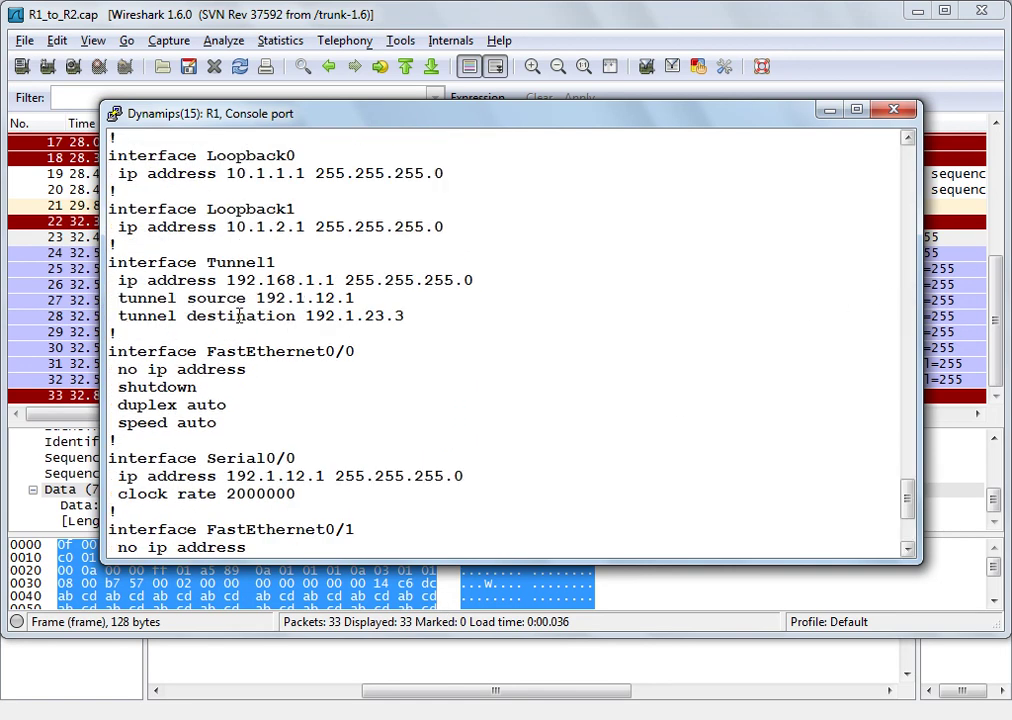
drag(418, 316, 108, 262)
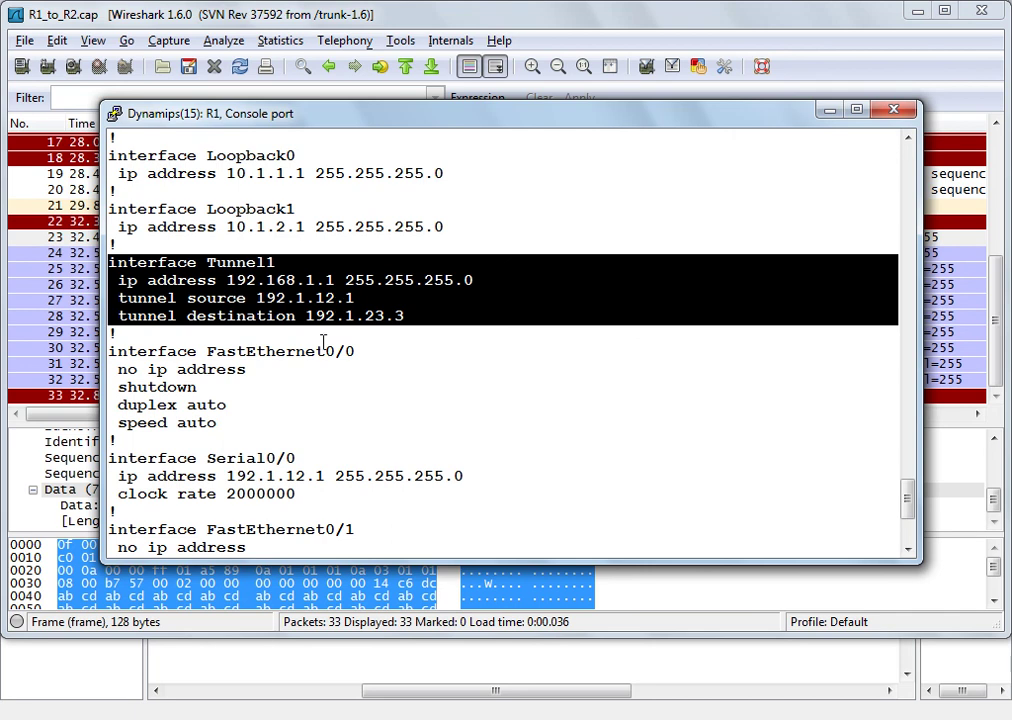
Bring the GNS3 topology canvas back to the front
click(688, 675)
click(807, 718)
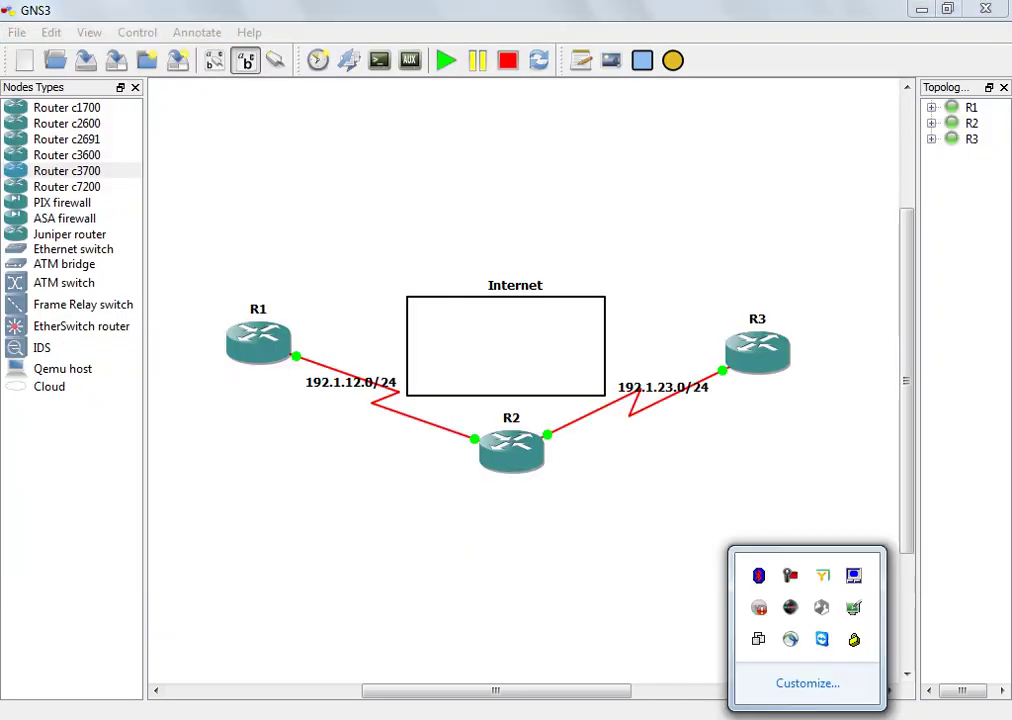
click(790, 578)
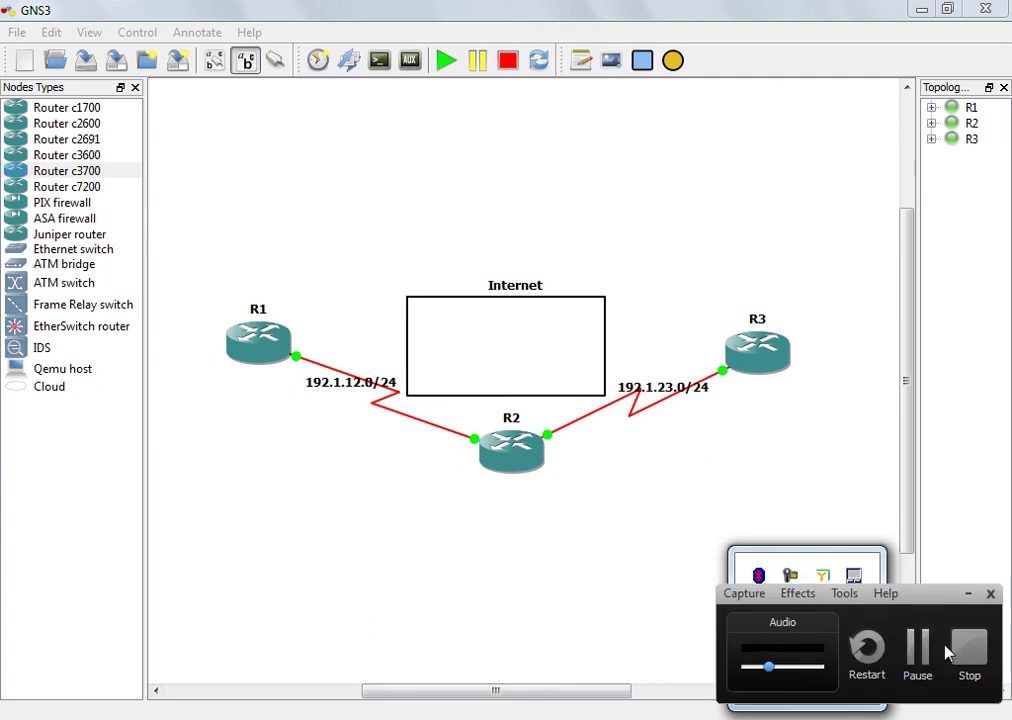